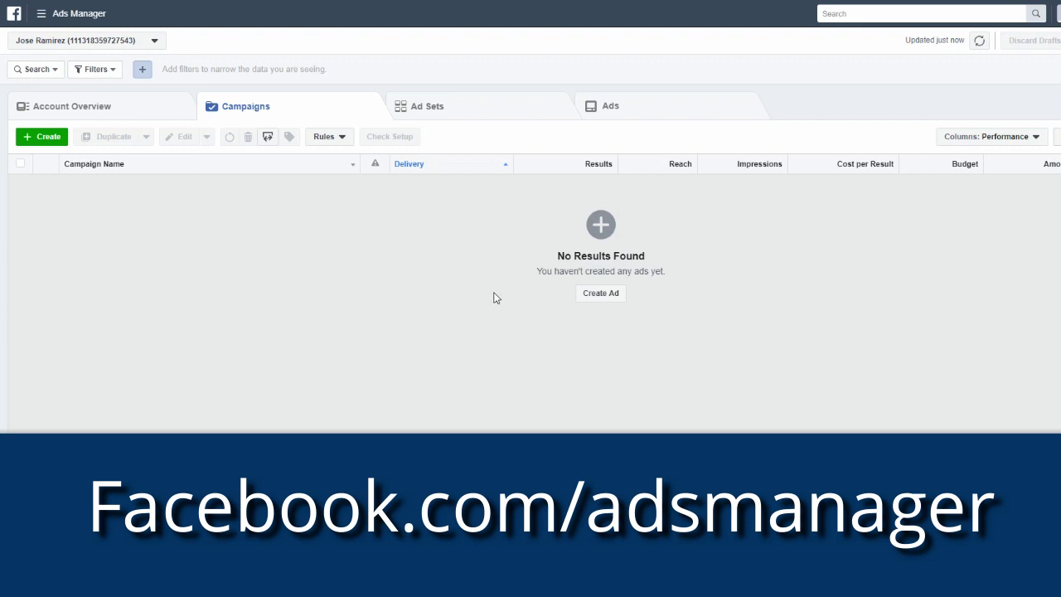
- Create a new campaign with the Traffic objective and name it "test Traffic"
{"action": "left_click", "coordinate": [40, 137]}
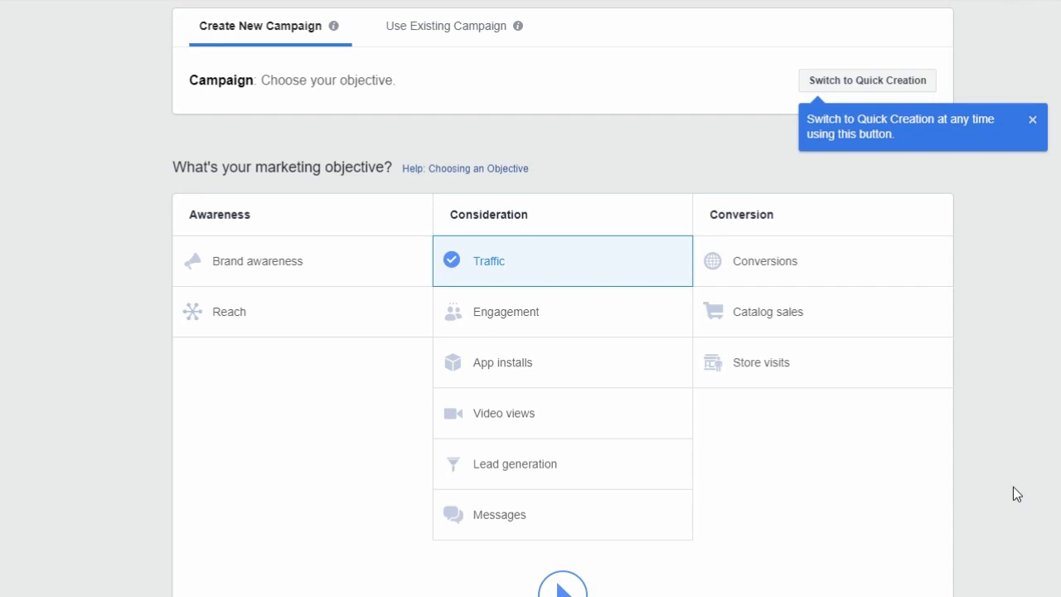
{"action": "scroll", "coordinate": [921, 570], "scroll_direction": "down", "scroll_amount": 1}
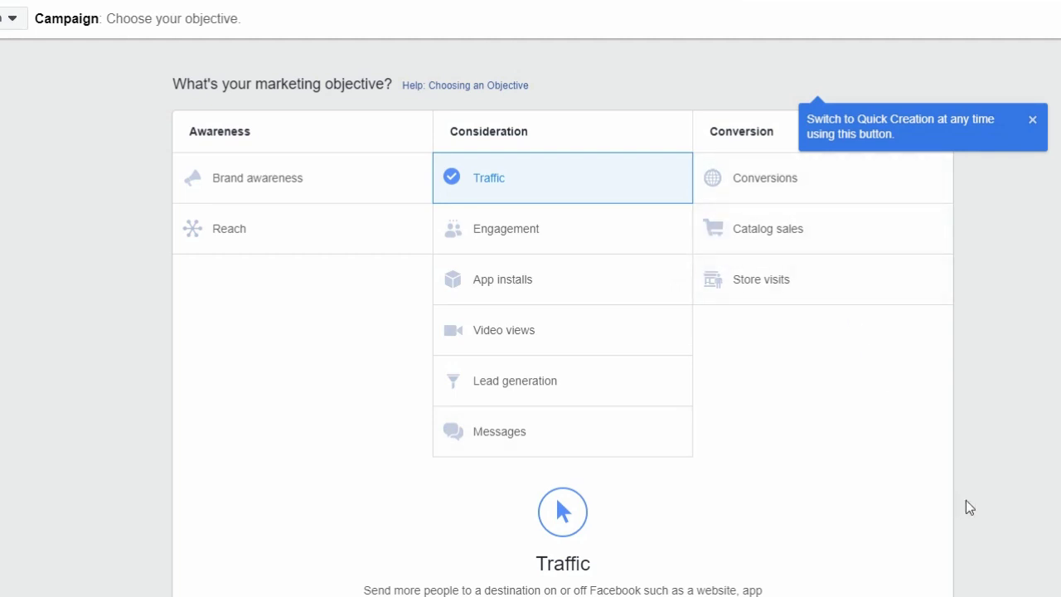
{"action": "scroll", "coordinate": [963, 498], "scroll_direction": "down", "scroll_amount": 3}
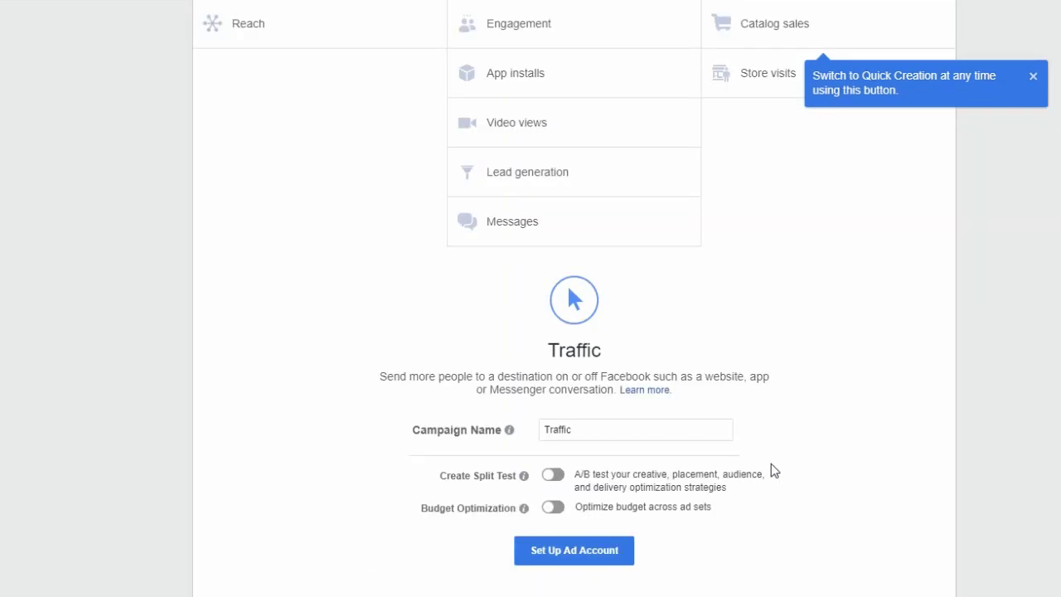
{"action": "mouse_move", "coordinate": [470, 427]}
{"action": "left_click", "coordinate": [569, 428]}
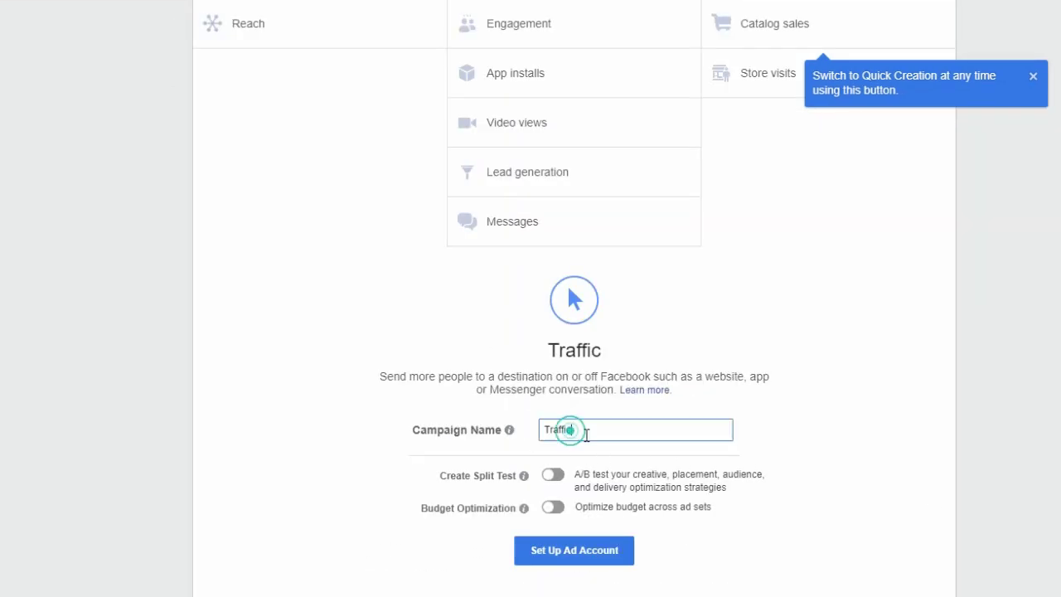
{"action": "left_click", "coordinate": [544, 429]}
{"action": "type", "text": "test"}
{"action": "mouse_move", "coordinate": [489, 509]}
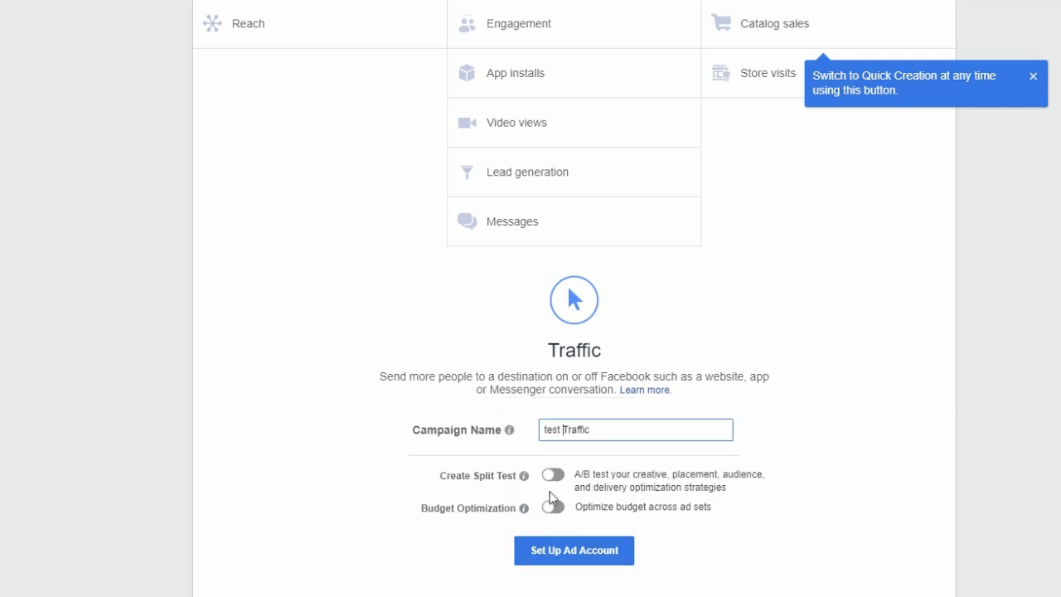
- Proceed to the ad account setup, keep the preset country, currency and time zone, and continue to the ad set
{"action": "scroll", "coordinate": [803, 543], "scroll_direction": "up", "scroll_amount": 1}
{"action": "scroll", "coordinate": [801, 546], "scroll_direction": "down", "scroll_amount": 1}
{"action": "left_click", "coordinate": [586, 557]}
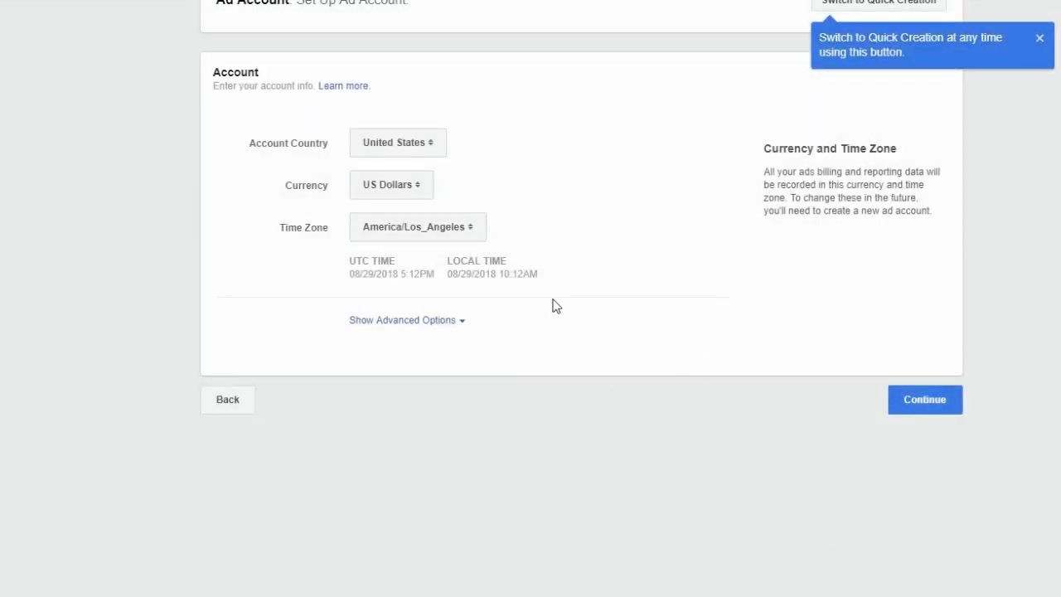
{"action": "left_click", "coordinate": [945, 401]}
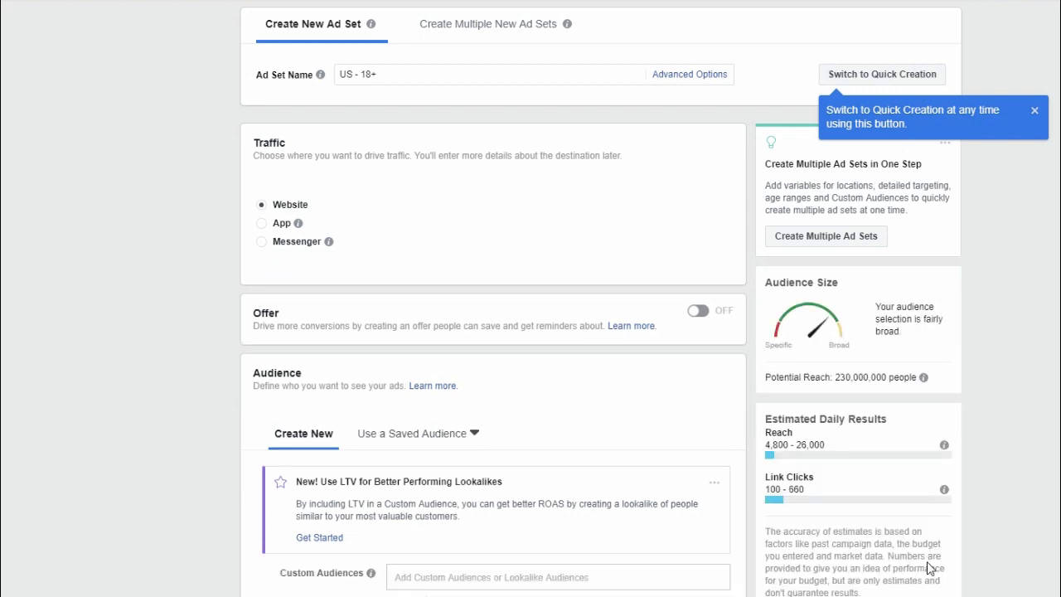
- Look through the new ad set's settings, from traffic destination and audience down to platform placements
{"action": "scroll", "coordinate": [1050, 535], "scroll_direction": "down", "scroll_amount": 2}
{"action": "scroll", "coordinate": [1060, 535], "scroll_direction": "down", "scroll_amount": 14}
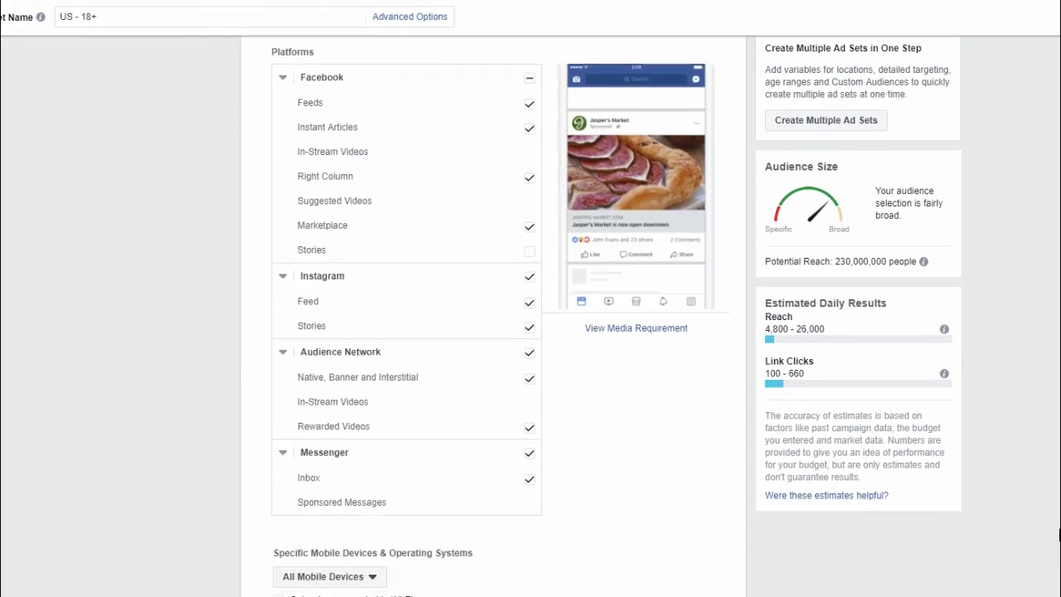
{"action": "scroll", "coordinate": [1059, 535], "scroll_direction": "down", "scroll_amount": 4}
{"action": "scroll", "coordinate": [1059, 535], "scroll_direction": "up", "scroll_amount": 9}
{"action": "scroll", "coordinate": [1058, 534], "scroll_direction": "up", "scroll_amount": 9}
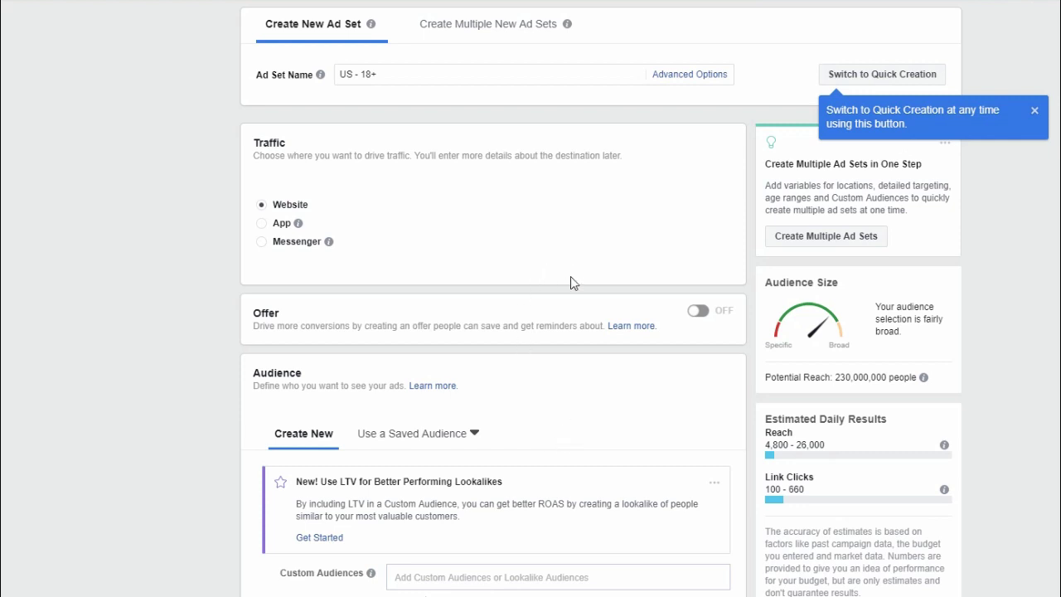
- Examine the audience variation options for creating multiple new ad sets, and return to the single ad set setup
{"action": "left_click", "coordinate": [525, 38]}
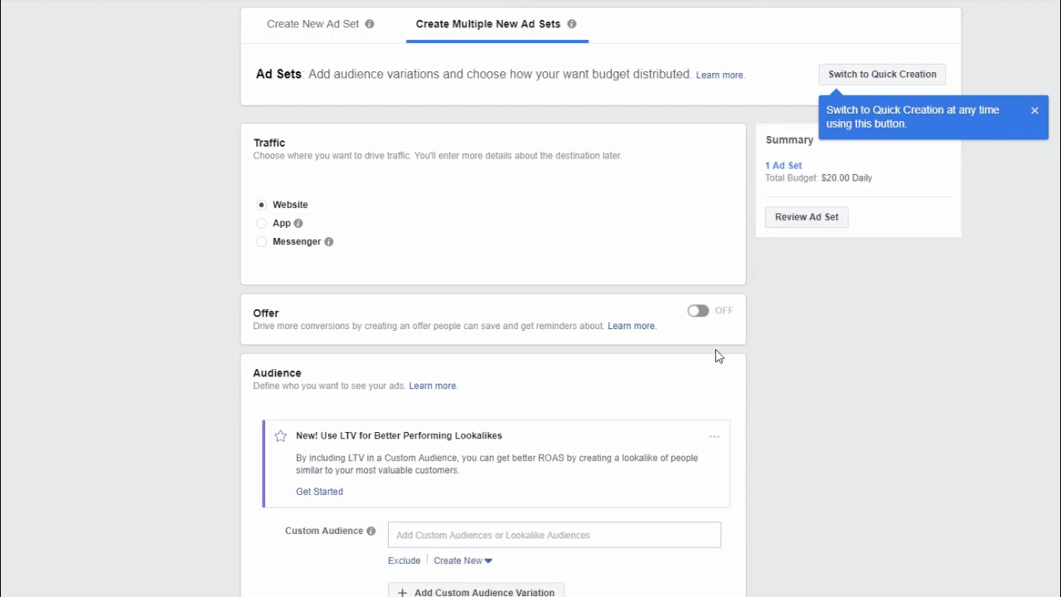
{"action": "scroll", "coordinate": [848, 486], "scroll_direction": "down", "scroll_amount": 3}
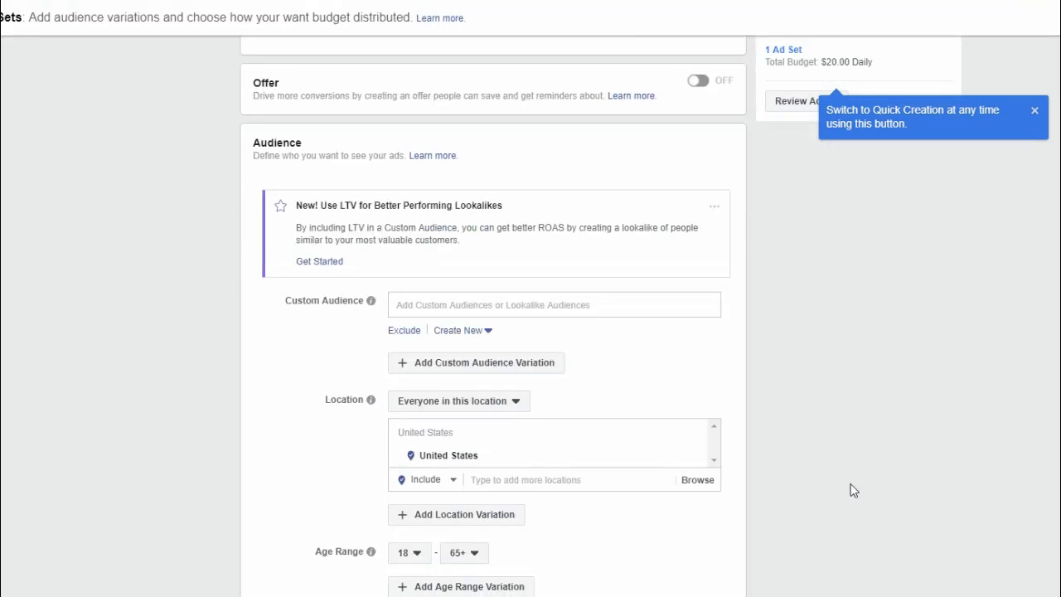
{"action": "scroll", "coordinate": [854, 486], "scroll_direction": "up", "scroll_amount": 1}
{"action": "scroll", "coordinate": [854, 484], "scroll_direction": "down", "scroll_amount": 1}
{"action": "scroll", "coordinate": [827, 481], "scroll_direction": "down", "scroll_amount": 1}
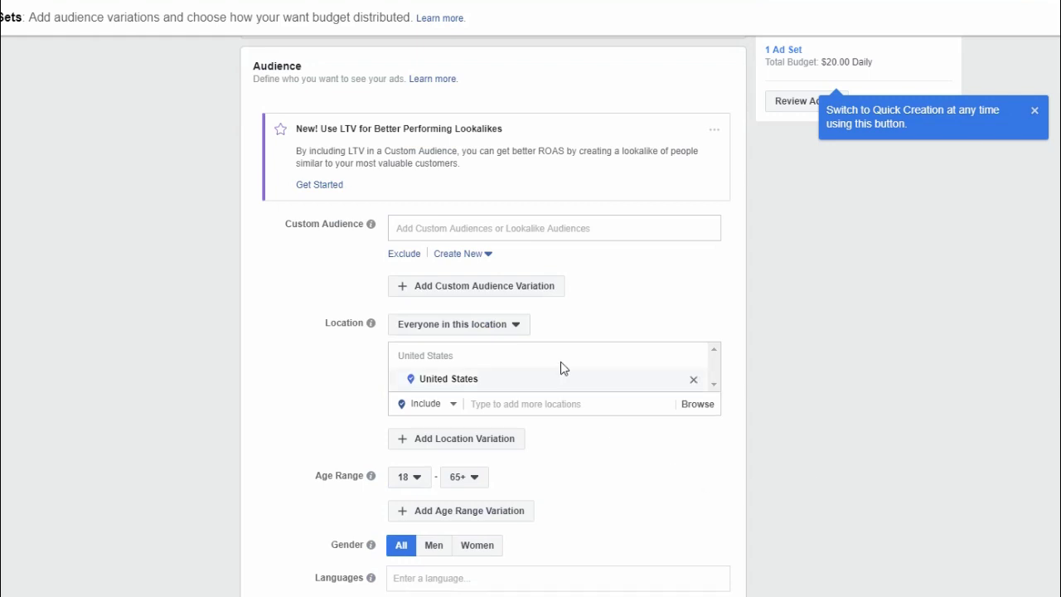
{"action": "scroll", "coordinate": [868, 431], "scroll_direction": "down", "scroll_amount": 2}
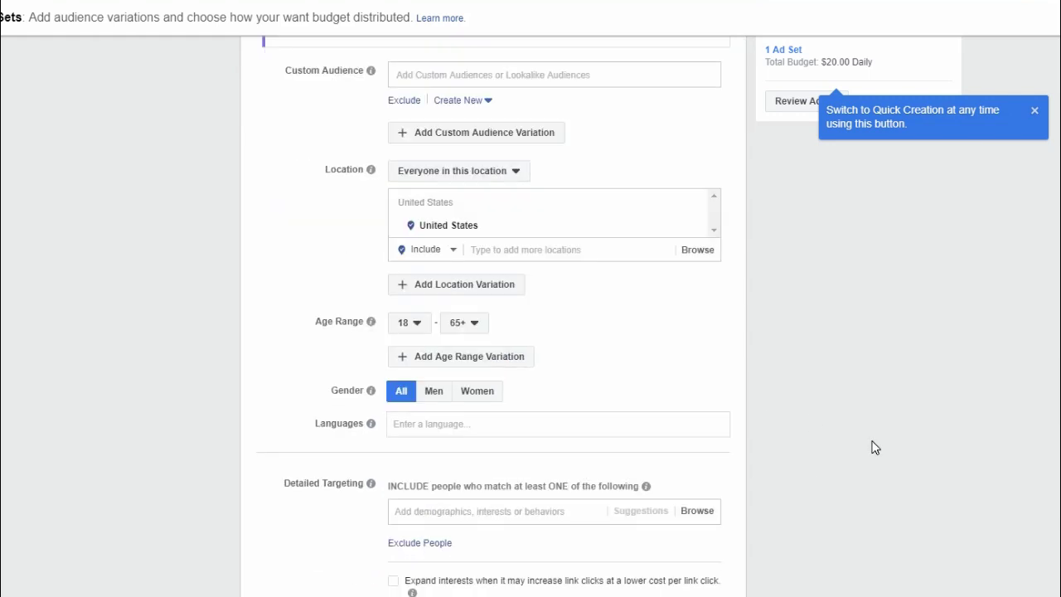
{"action": "scroll", "coordinate": [876, 445], "scroll_direction": "down", "scroll_amount": 1}
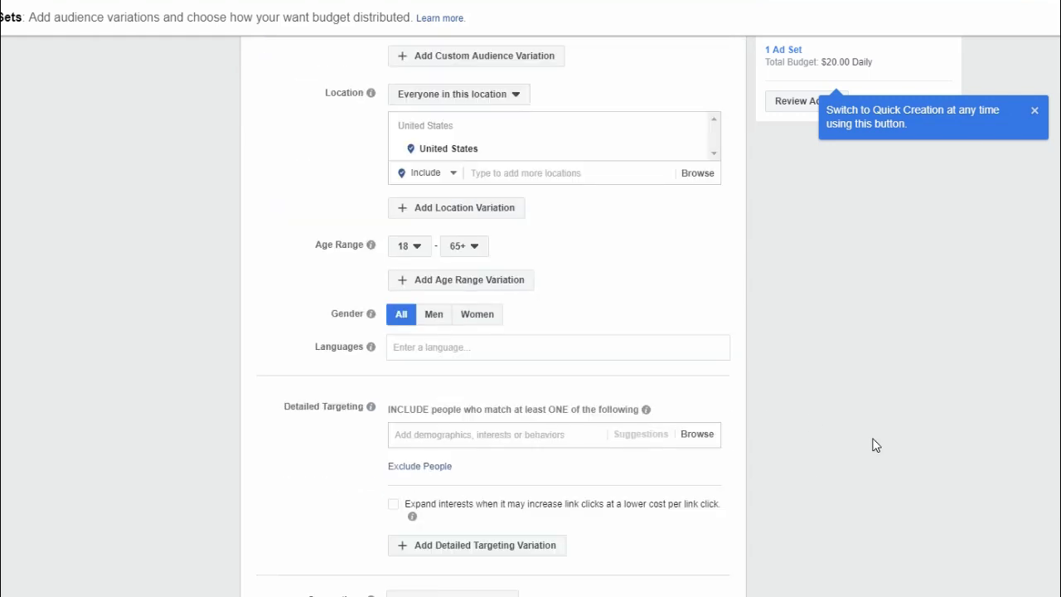
{"action": "scroll", "coordinate": [877, 446], "scroll_direction": "up", "scroll_amount": 5}
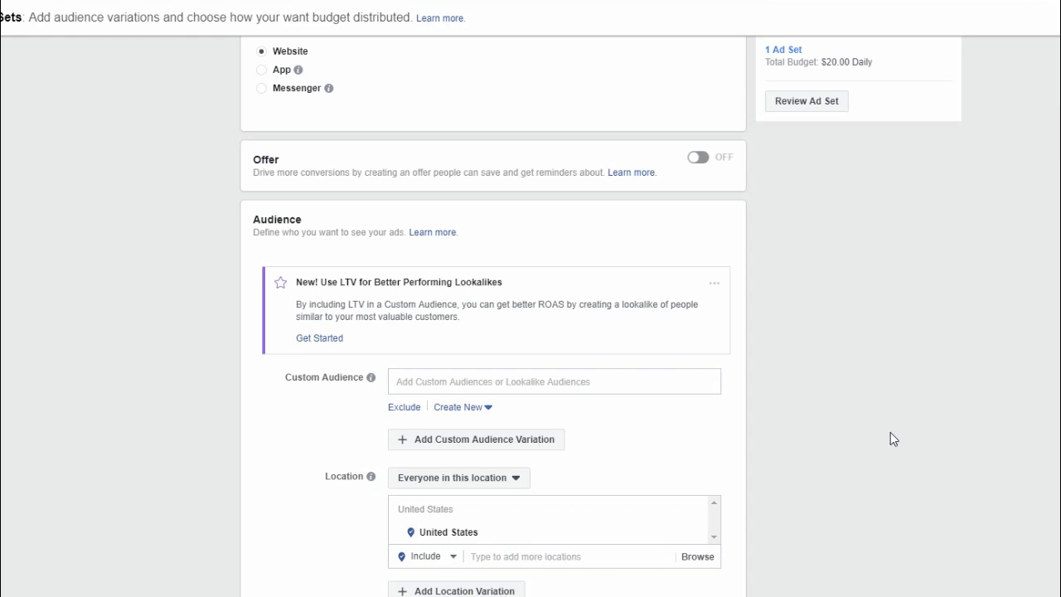
{"action": "scroll", "coordinate": [879, 445], "scroll_direction": "down", "scroll_amount": 1}
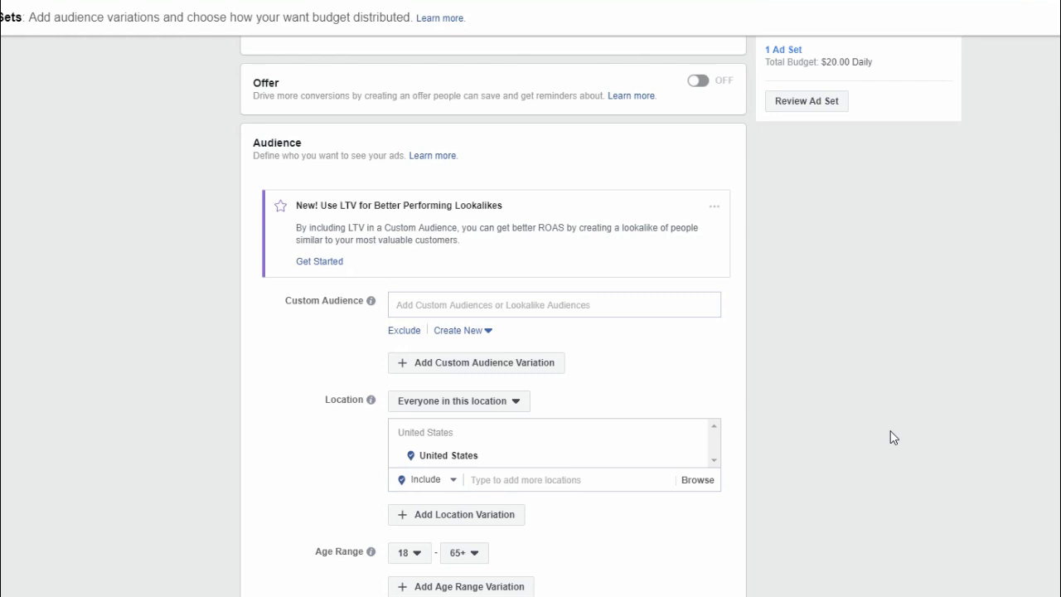
{"action": "scroll", "coordinate": [905, 437], "scroll_direction": "up", "scroll_amount": 3}
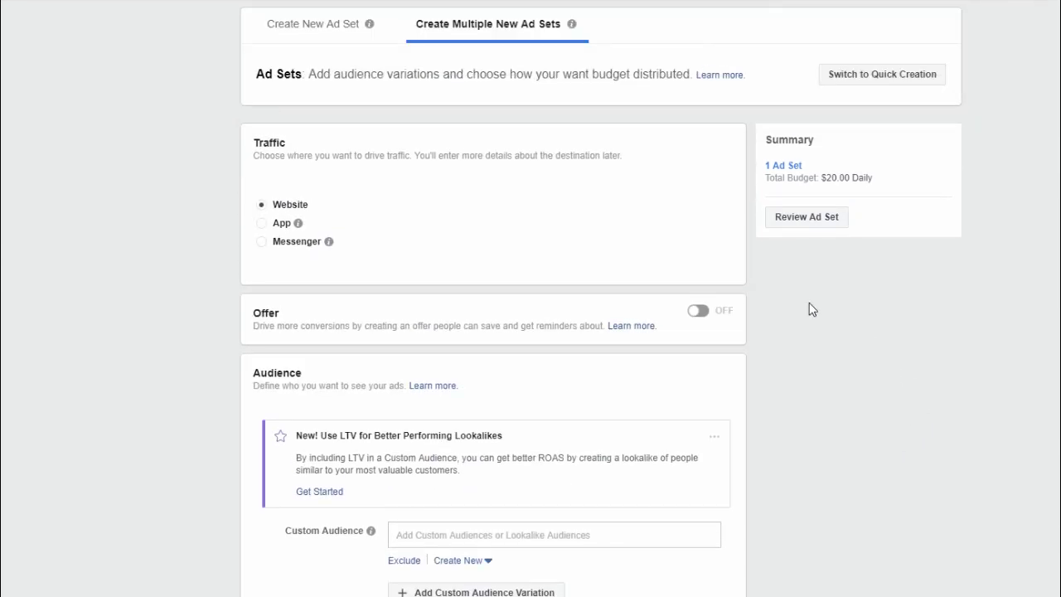
{"action": "left_click", "coordinate": [340, 35]}
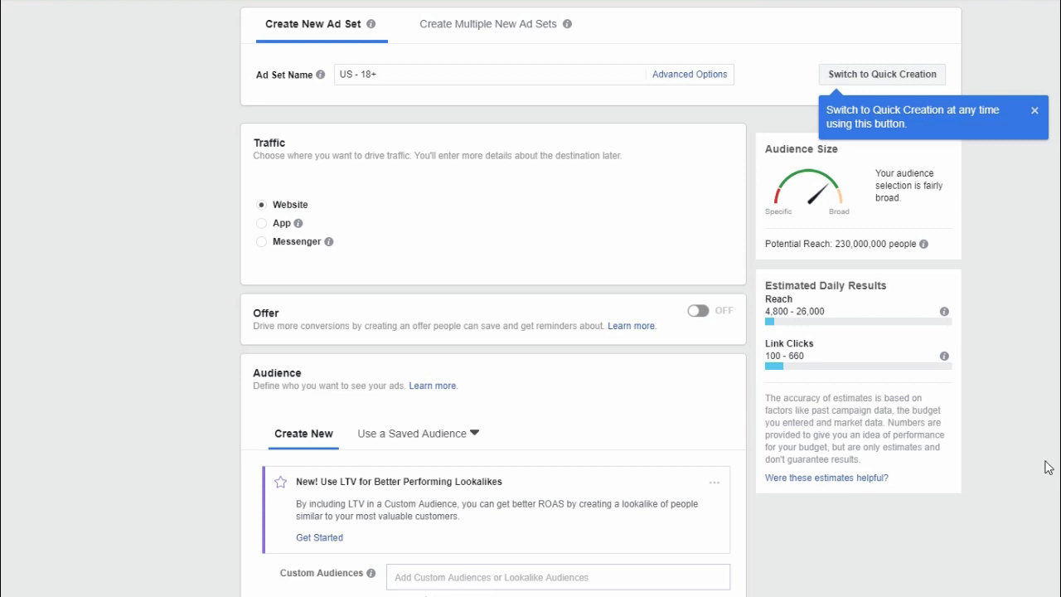
- Rename the ad set as "youtube channel advertising - us"
{"action": "left_click", "coordinate": [341, 74]}
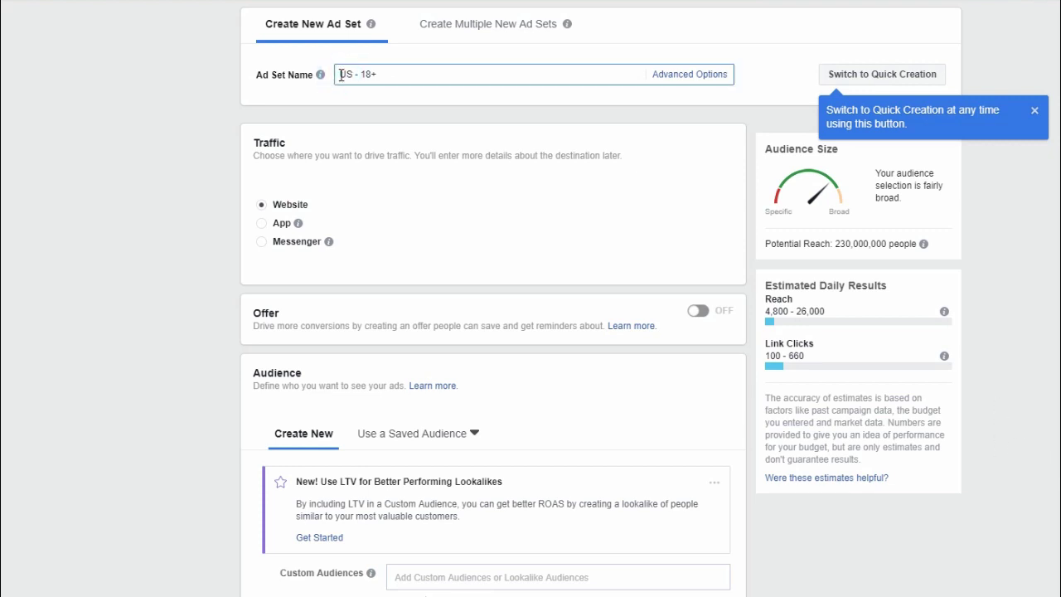
{"action": "type", "text": "Youtube channel advertising"}
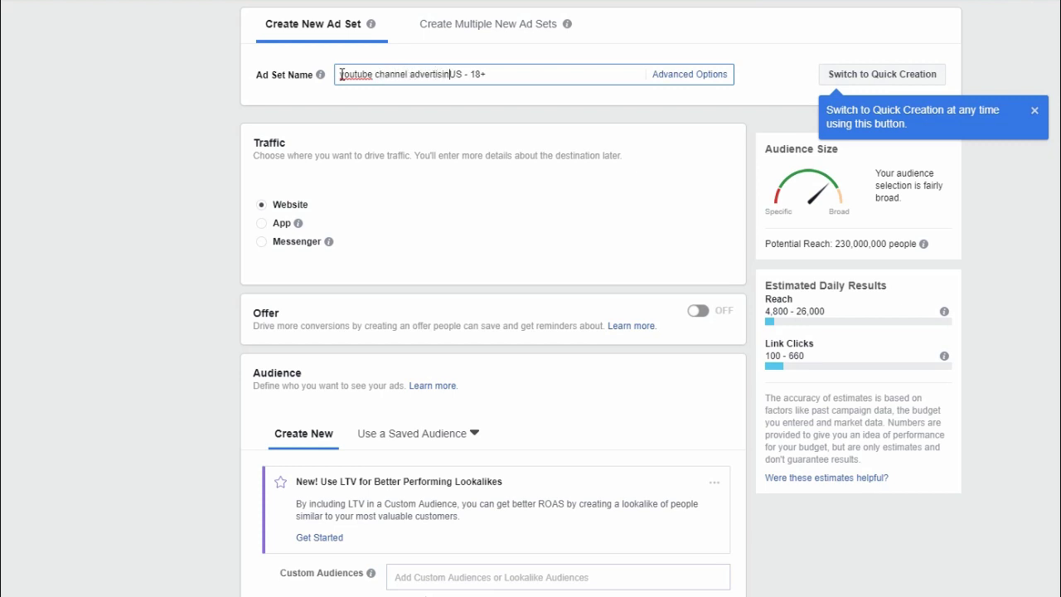
{"action": "left_click", "coordinate": [503, 76]}
{"action": "key", "text": "BackSpace"}
{"action": "key", "text": "BackSpace"}
{"action": "key", "text": "BackSpace"}
{"action": "key", "text": "BackSpace"}
{"action": "key", "text": "BackSpace"}
{"action": "key", "text": "BackSpace"}
{"action": "key", "text": "BackSpace"}
{"action": "key", "text": "BackSpace"}
{"action": "type", "text": "- us"}
- Replace the audience's targeted location with Worldwide, leaving custom audiences empty
{"action": "scroll", "coordinate": [511, 119], "scroll_direction": "down", "scroll_amount": 2}
{"action": "scroll", "coordinate": [600, 233], "scroll_direction": "down", "scroll_amount": 2}
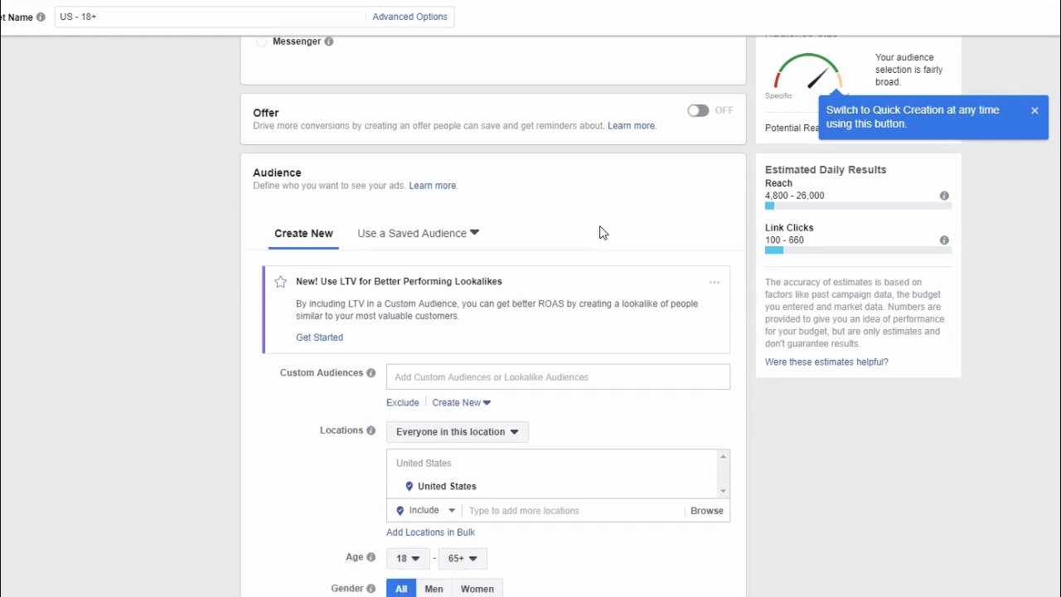
{"action": "scroll", "coordinate": [600, 230], "scroll_direction": "down", "scroll_amount": 1}
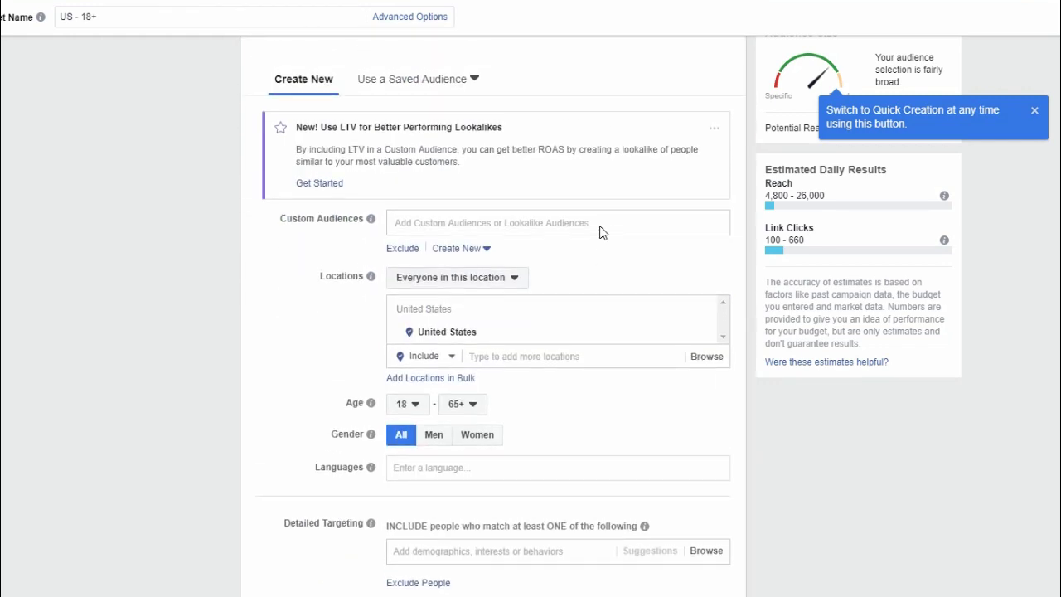
{"action": "scroll", "coordinate": [606, 237], "scroll_direction": "up", "scroll_amount": 1}
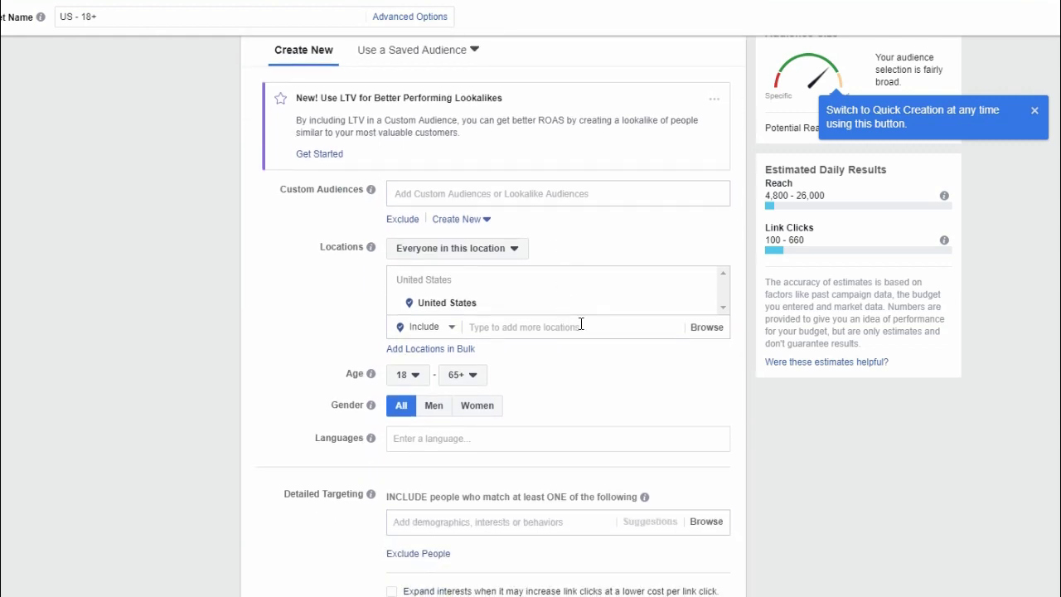
{"action": "left_click", "coordinate": [512, 194]}
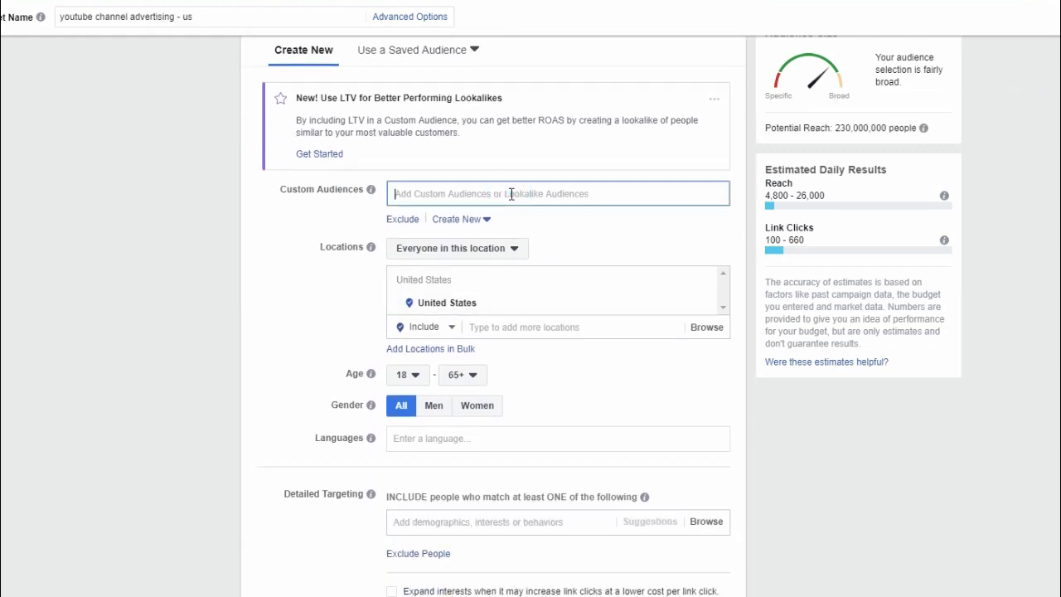
{"action": "left_click", "coordinate": [285, 217]}
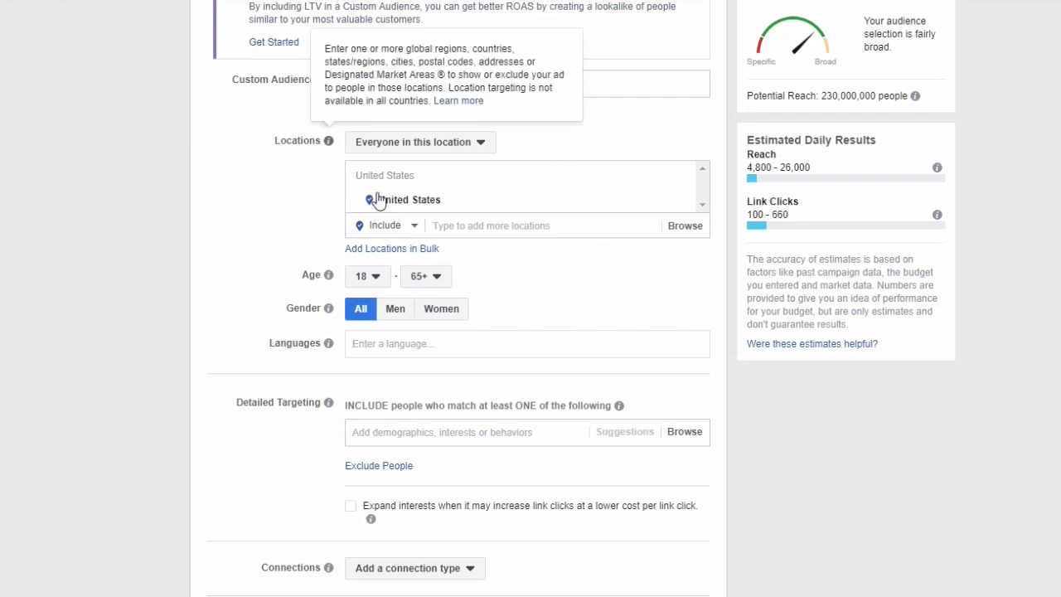
{"action": "left_click", "coordinate": [451, 224]}
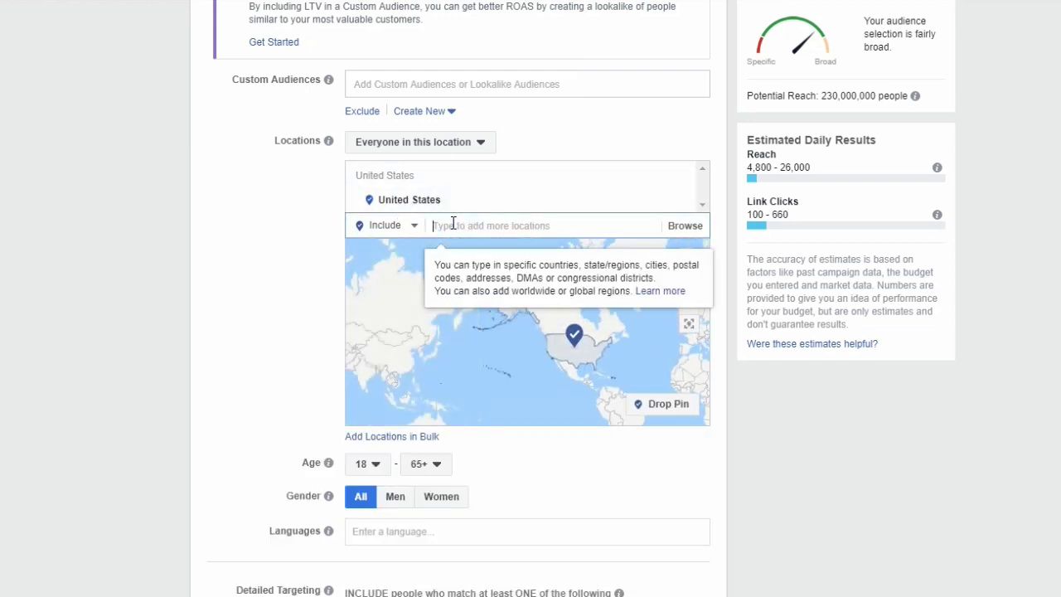
{"action": "type", "text": "worldwide"}
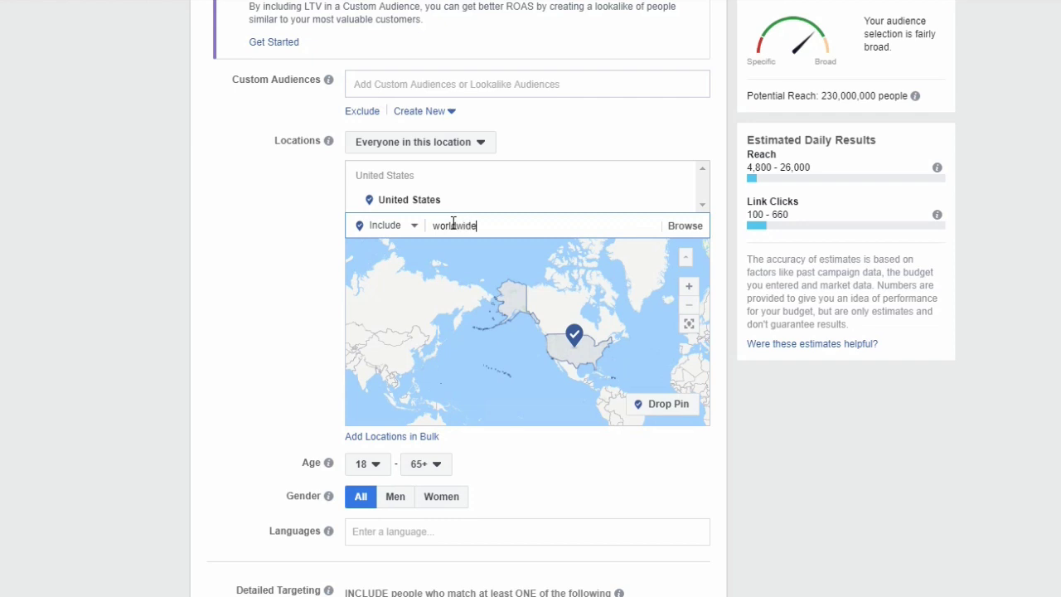
{"action": "left_click", "coordinate": [476, 252]}
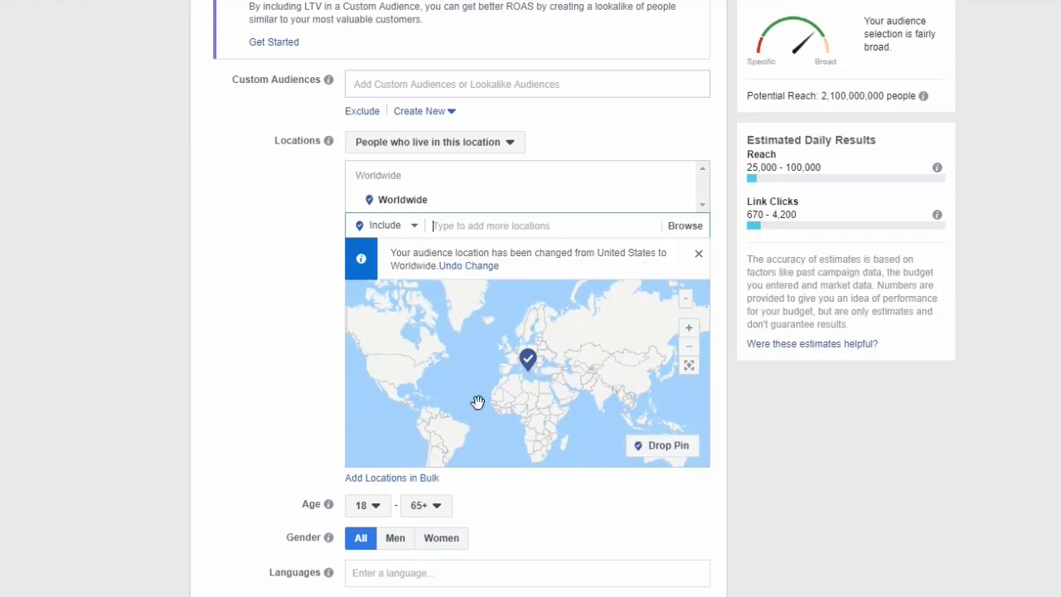
- Set the audience's minimum age to 21
{"action": "scroll", "coordinate": [277, 468], "scroll_direction": "down", "scroll_amount": 2}
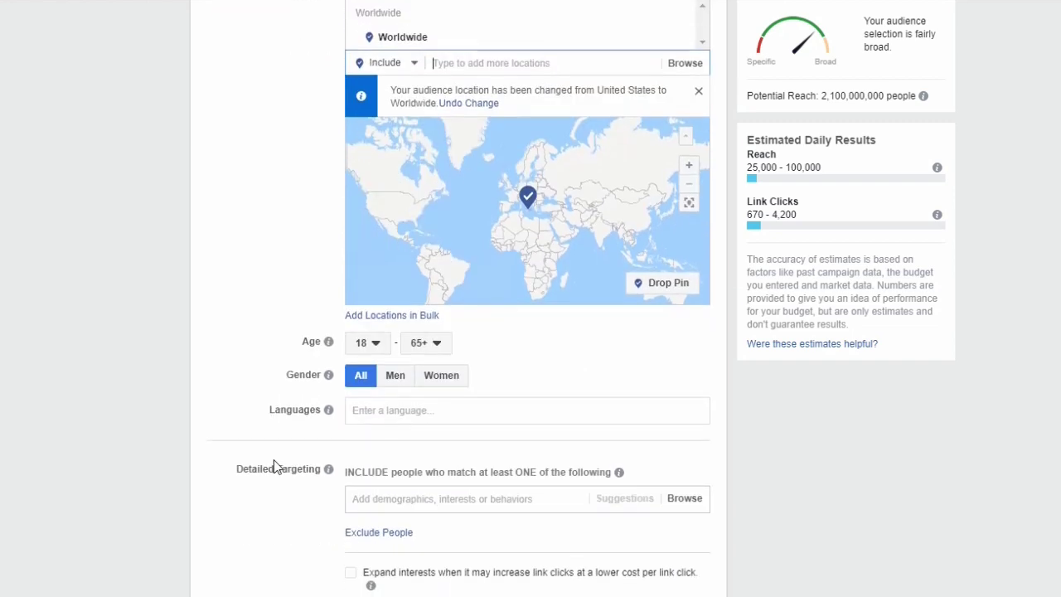
{"action": "left_click", "coordinate": [379, 345]}
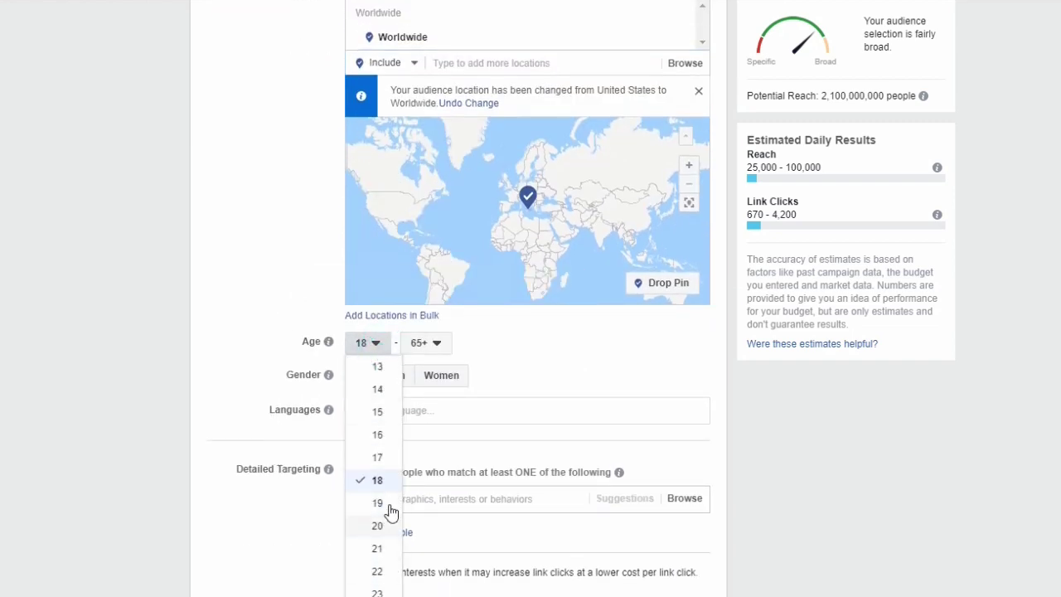
{"action": "scroll", "coordinate": [372, 503], "scroll_direction": "down", "scroll_amount": 1}
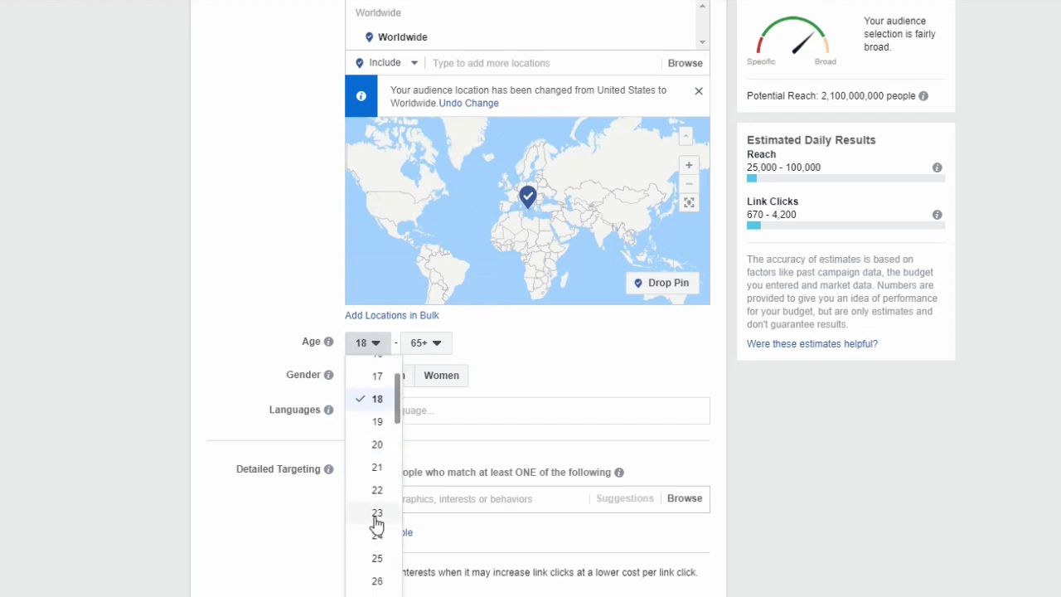
{"action": "left_click", "coordinate": [378, 468]}
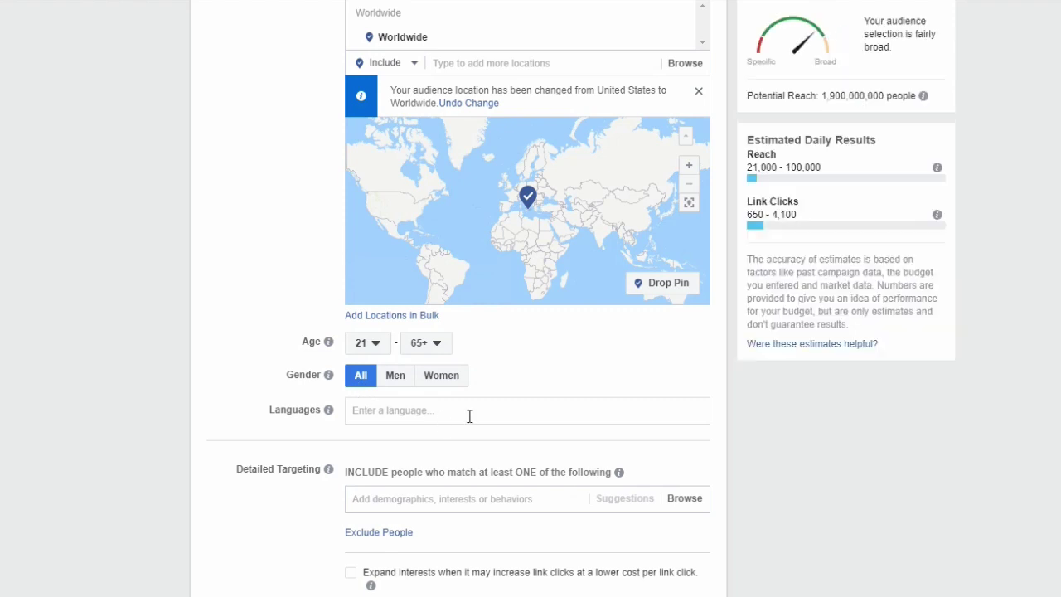
{"action": "scroll", "coordinate": [699, 547], "scroll_direction": "up", "scroll_amount": 1}
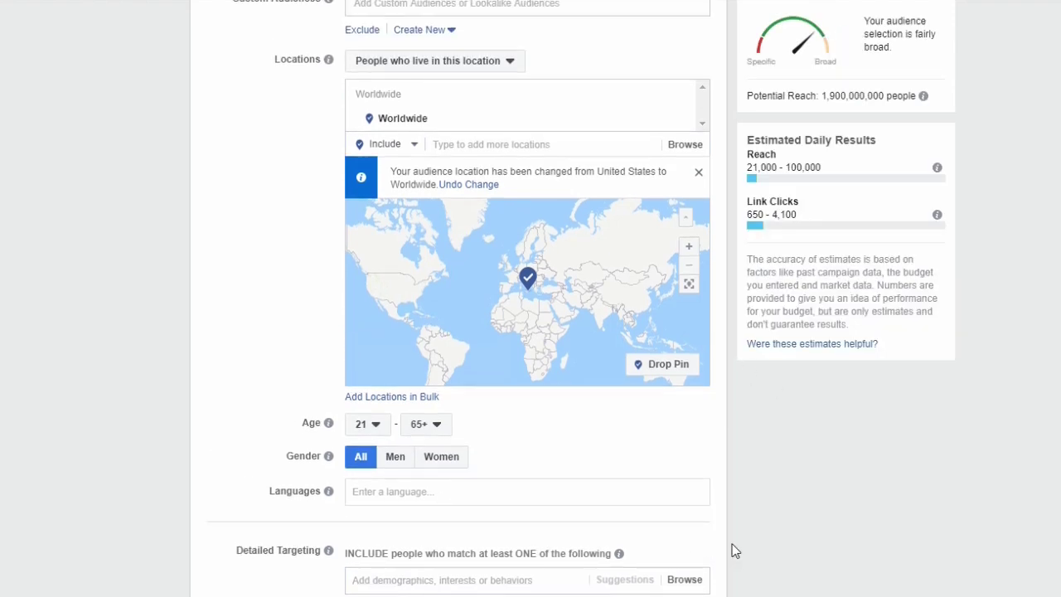
{"action": "mouse_move", "coordinate": [330, 425]}
- Add English (All) as the audience's language
{"action": "scroll", "coordinate": [734, 572], "scroll_direction": "down", "scroll_amount": 1}
{"action": "left_click", "coordinate": [375, 412]}
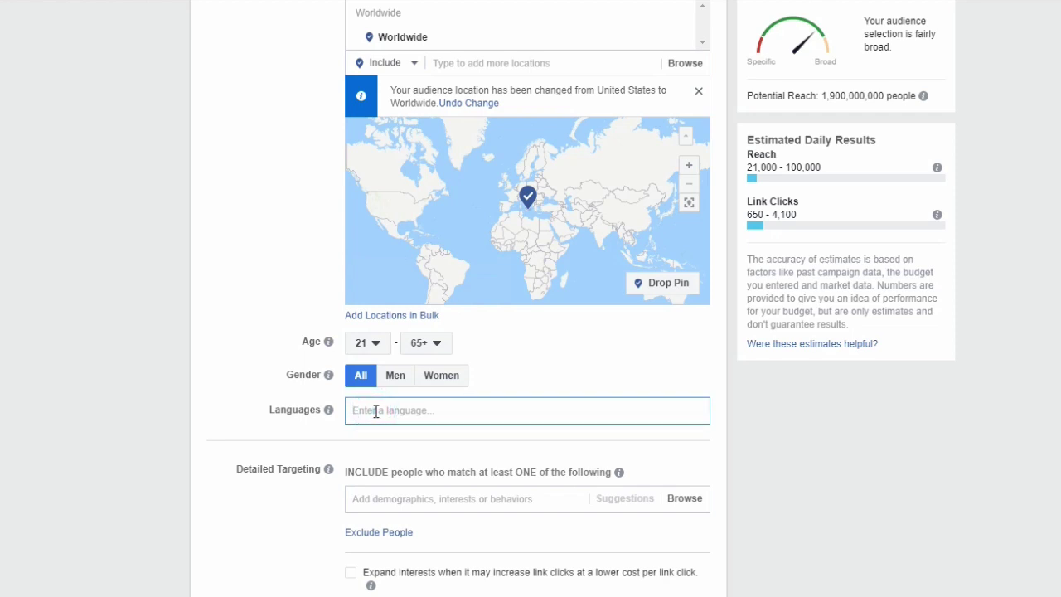
{"action": "type", "text": "e"}
{"action": "left_click", "coordinate": [392, 437]}
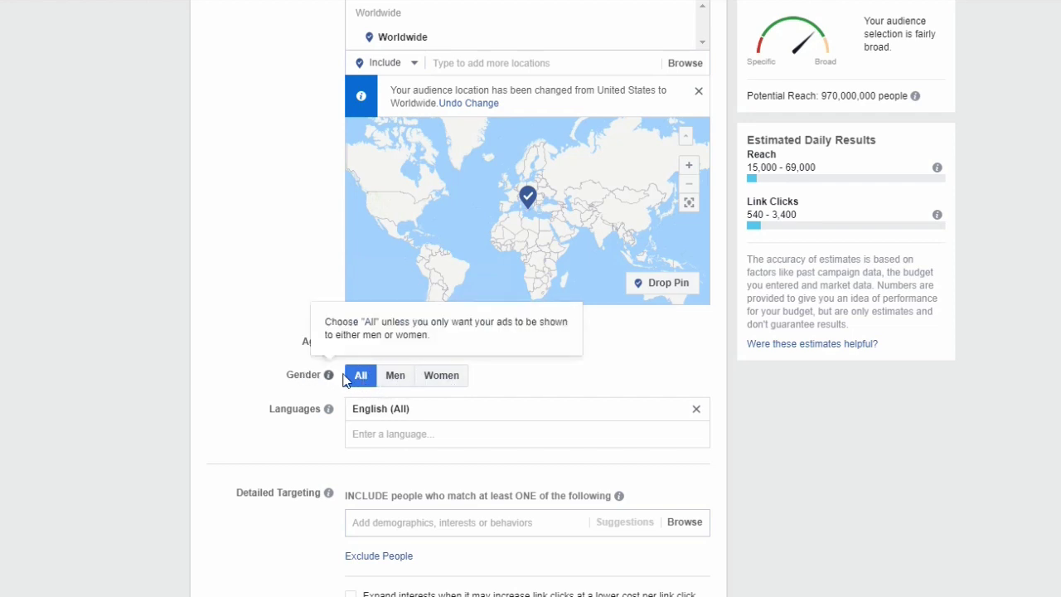
- Search detailed targeting for "gaming" and include the Games interest in the audience
{"action": "scroll", "coordinate": [288, 448], "scroll_direction": "down", "scroll_amount": 3}
{"action": "scroll", "coordinate": [290, 447], "scroll_direction": "down", "scroll_amount": 1}
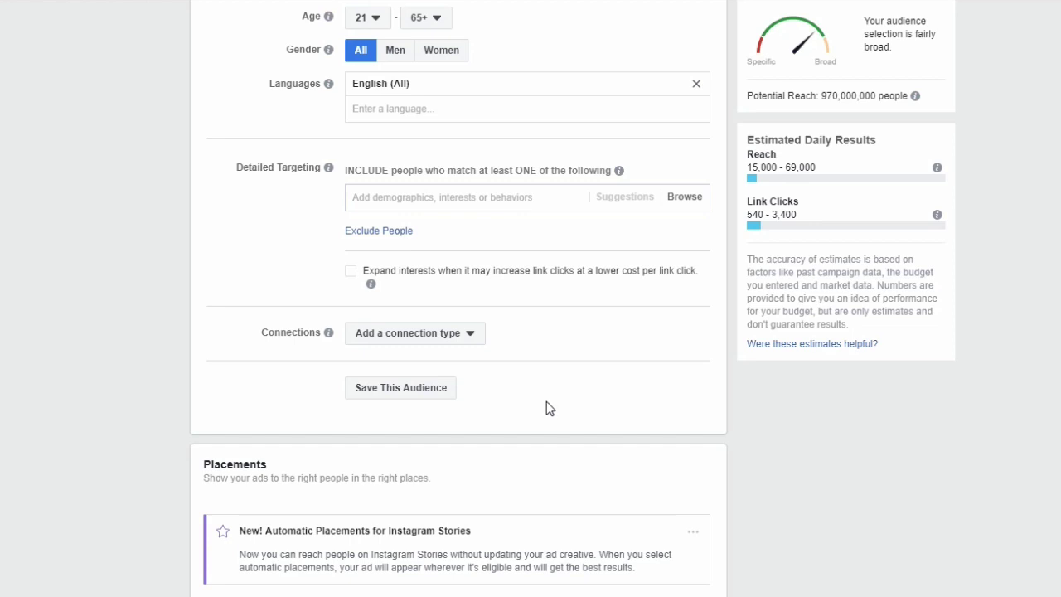
{"action": "left_click", "coordinate": [508, 199]}
{"action": "left_click", "coordinate": [422, 196]}
{"action": "type", "text": "gaming"}
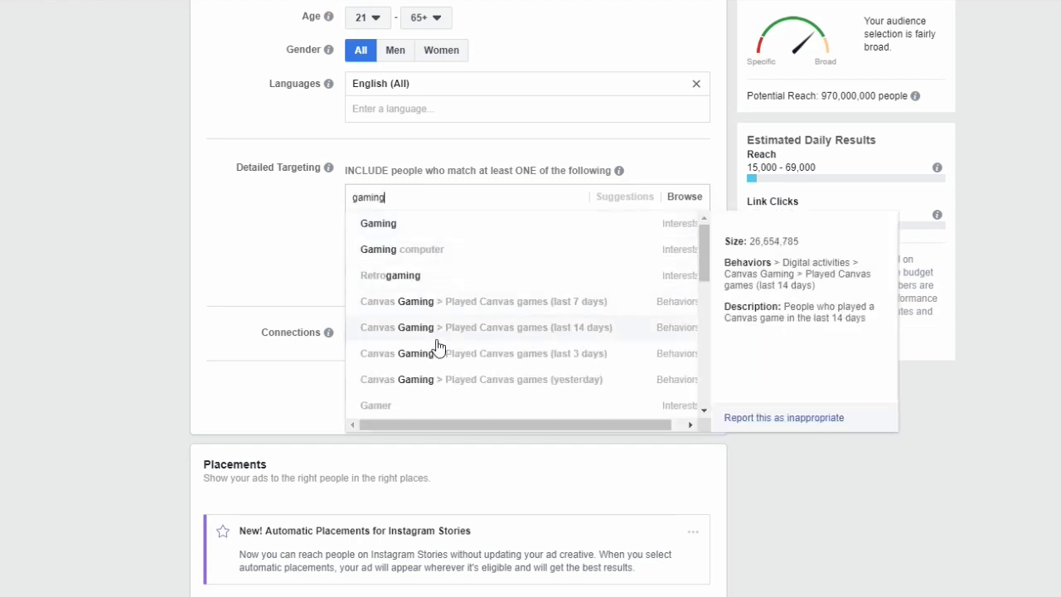
{"action": "scroll", "coordinate": [448, 359], "scroll_direction": "up", "scroll_amount": 1}
{"action": "scroll", "coordinate": [464, 355], "scroll_direction": "down", "scroll_amount": 1}
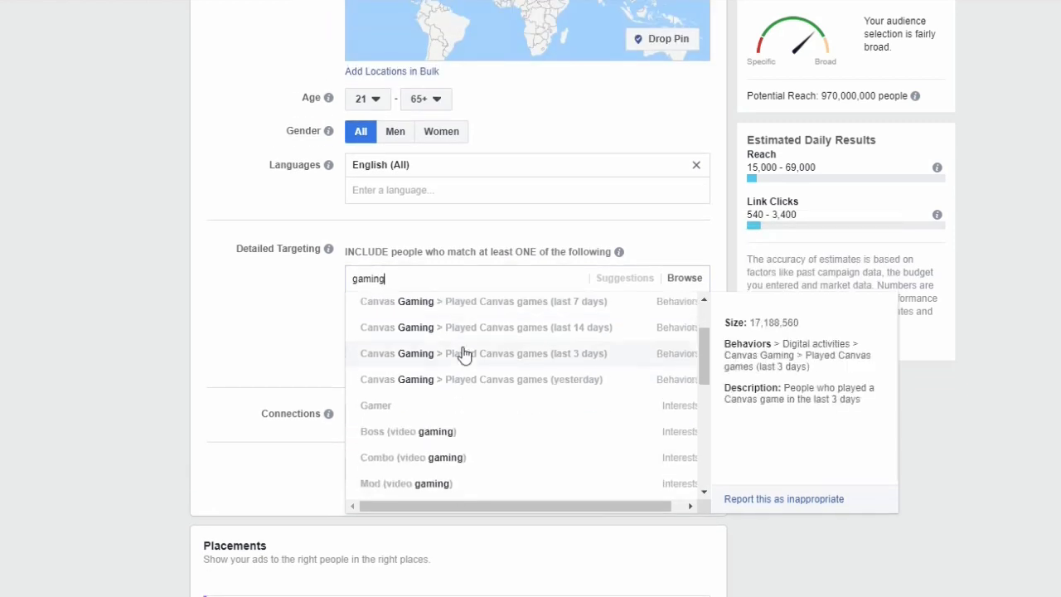
{"action": "scroll", "coordinate": [523, 398], "scroll_direction": "down", "scroll_amount": 2}
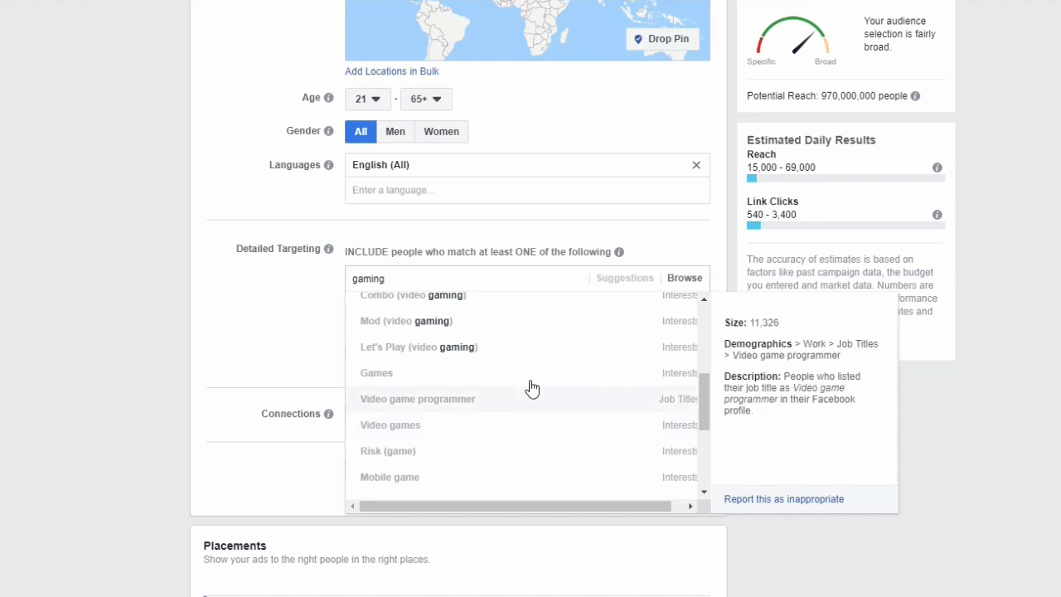
{"action": "left_click", "coordinate": [506, 377]}
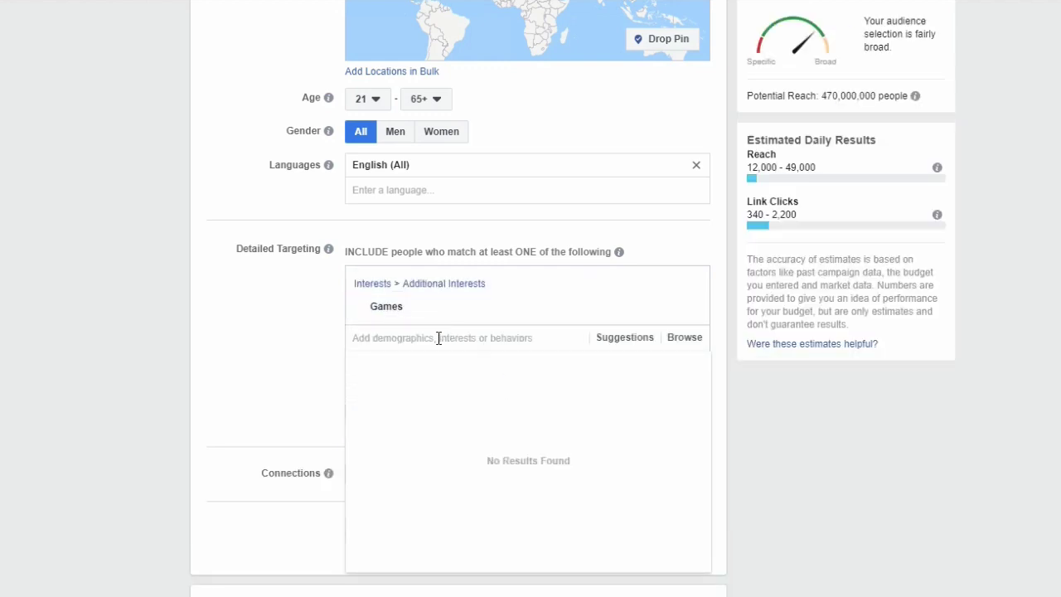
- Include the Console gamers behavior from the Digital activities category in the audience's detailed targeting
{"action": "left_click", "coordinate": [680, 345]}
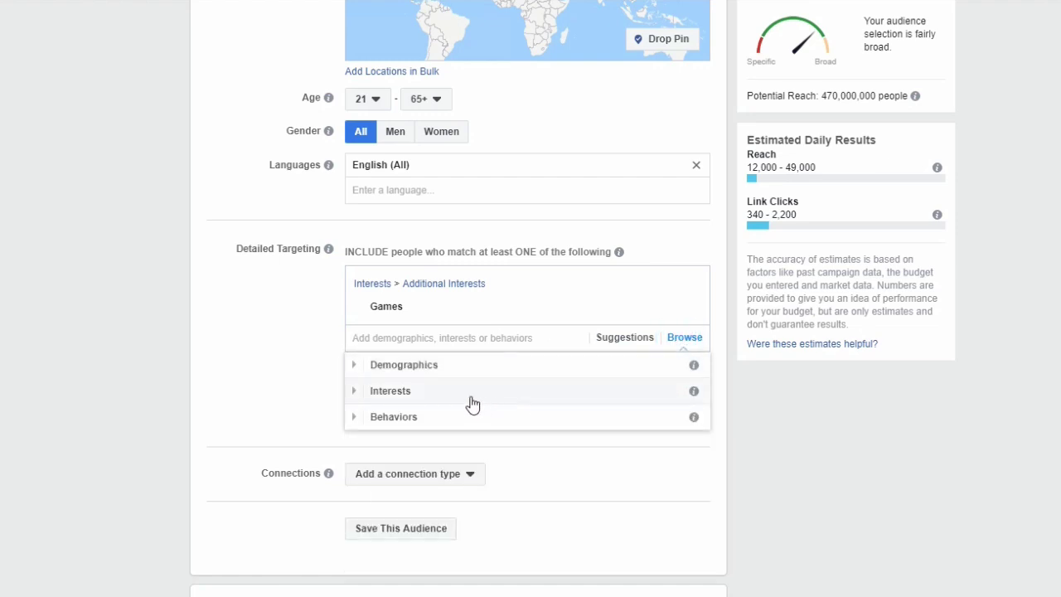
{"action": "left_click", "coordinate": [449, 420]}
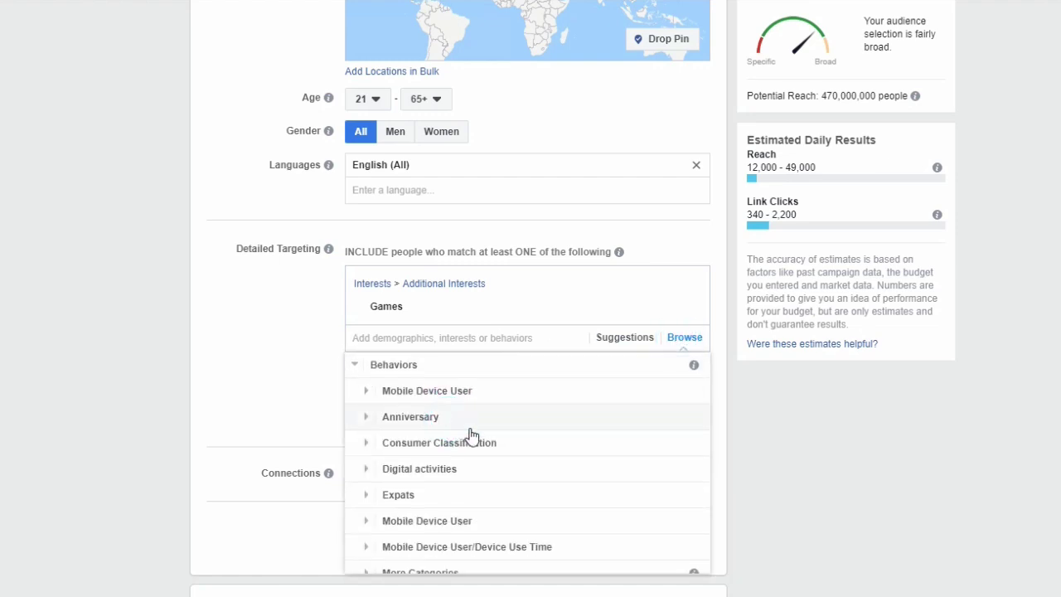
{"action": "scroll", "coordinate": [493, 451], "scroll_direction": "down", "scroll_amount": 2}
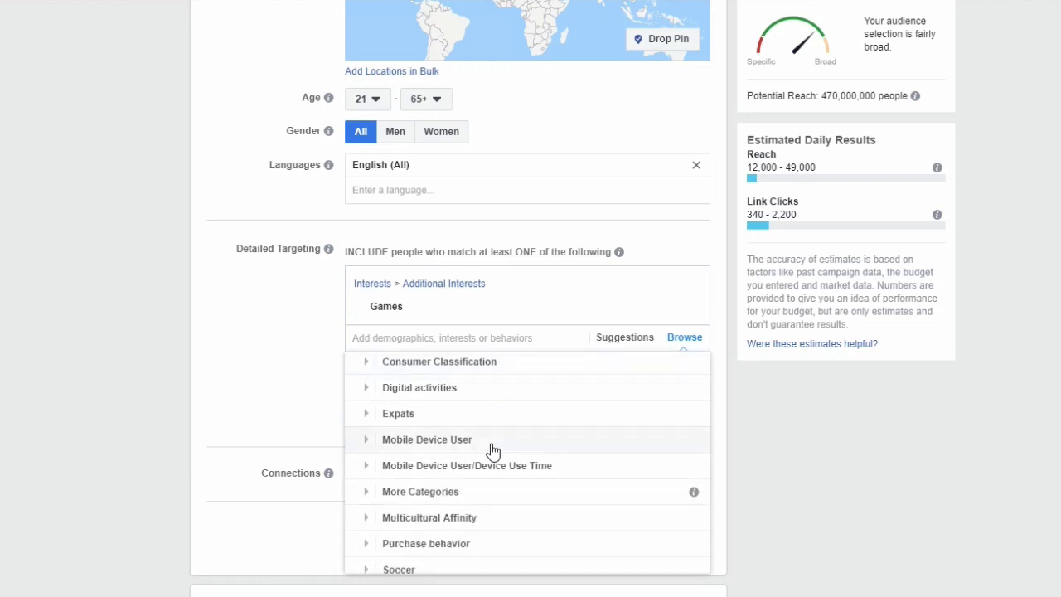
{"action": "scroll", "coordinate": [476, 539], "scroll_direction": "down", "scroll_amount": 3}
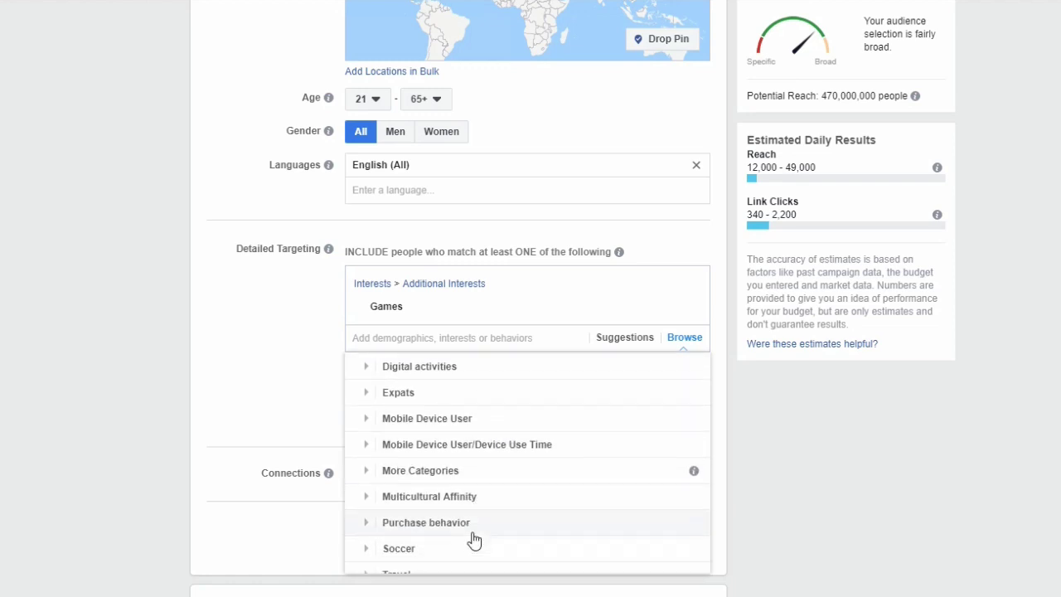
{"action": "scroll", "coordinate": [473, 464], "scroll_direction": "up", "scroll_amount": 2}
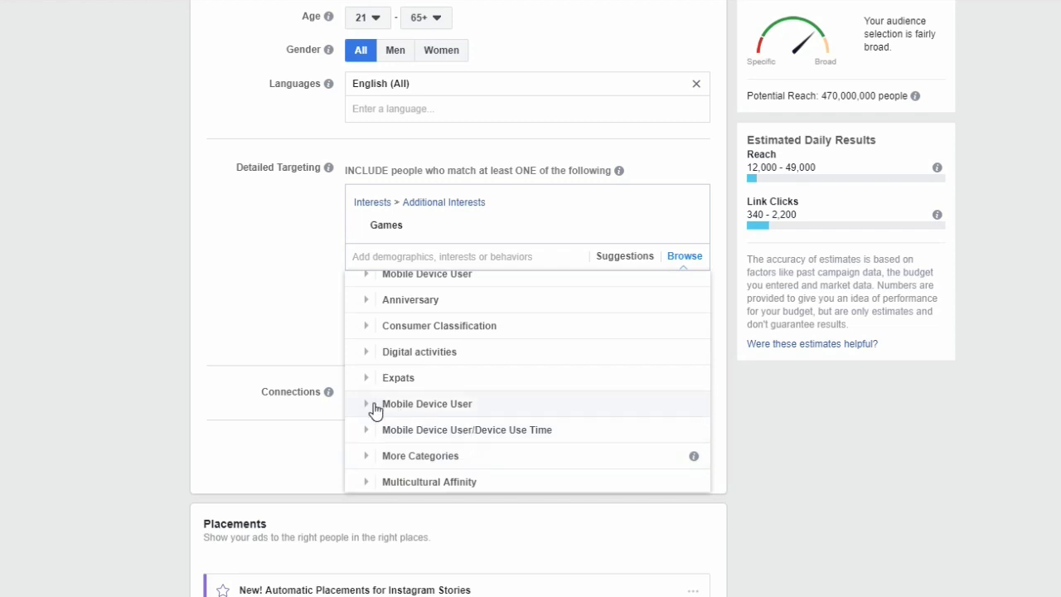
{"action": "scroll", "coordinate": [364, 409], "scroll_direction": "up", "scroll_amount": 2}
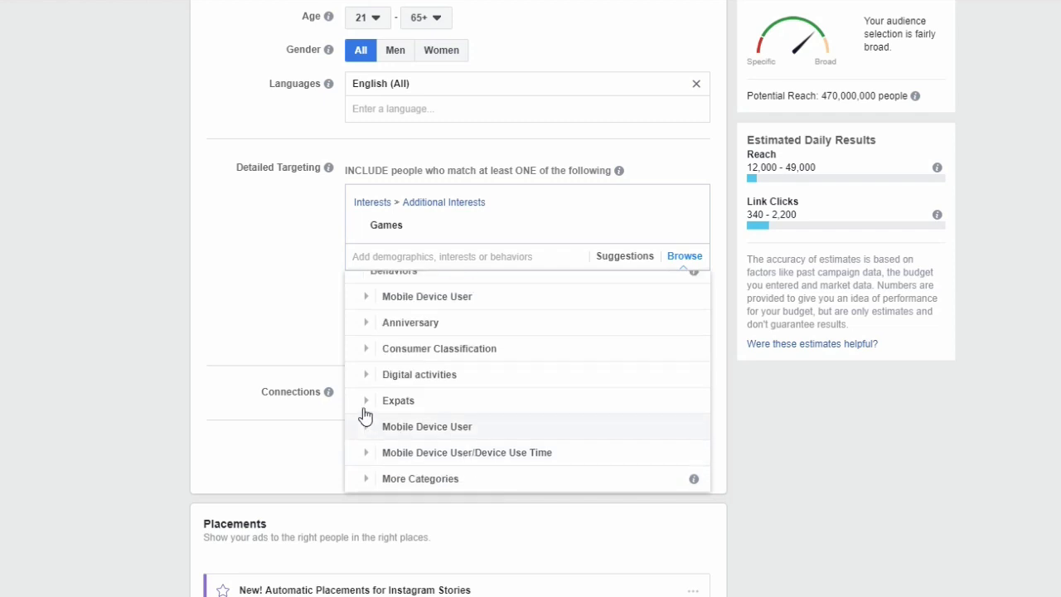
{"action": "left_click", "coordinate": [367, 355]}
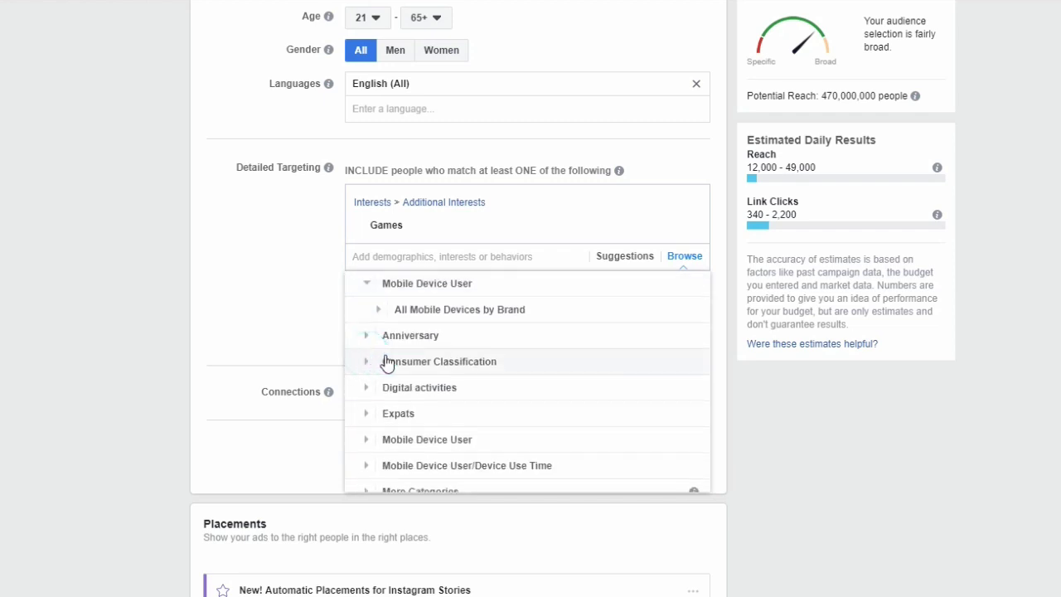
{"action": "left_click", "coordinate": [365, 292]}
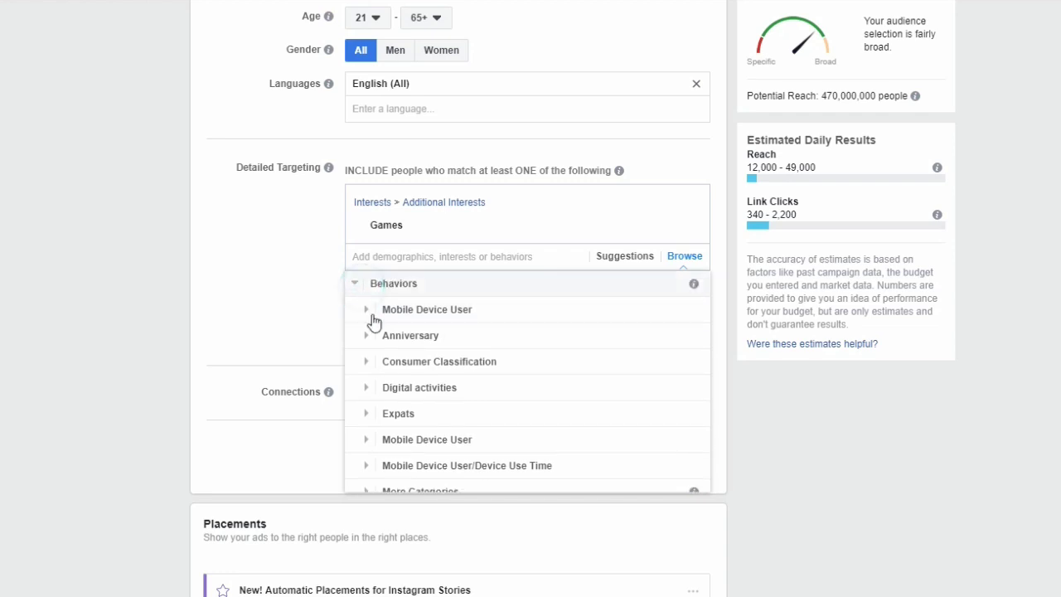
{"action": "left_click", "coordinate": [365, 391]}
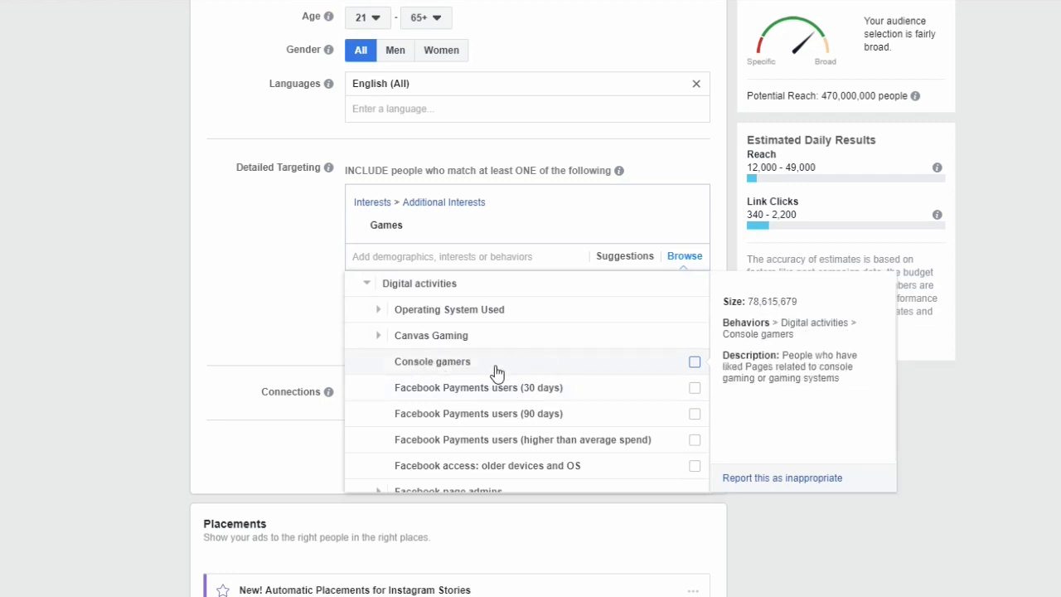
{"action": "left_click", "coordinate": [694, 365]}
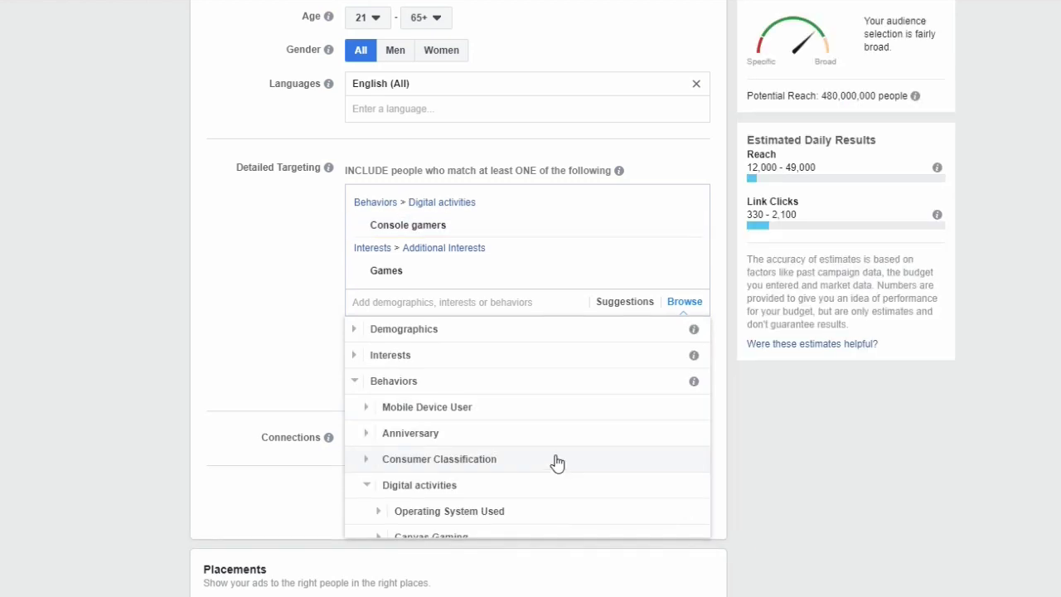
{"action": "left_click", "coordinate": [355, 388]}
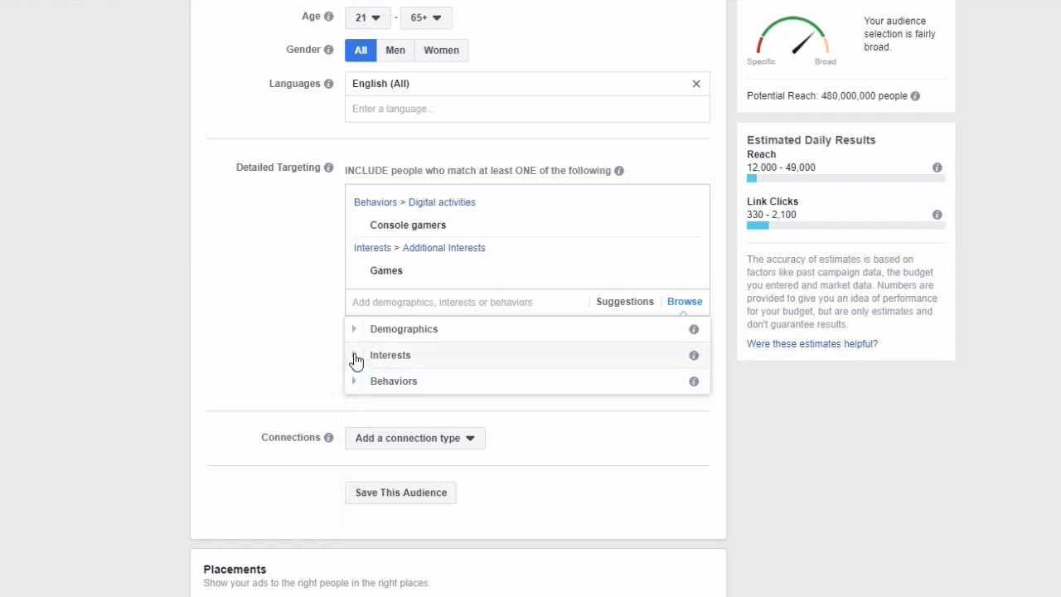
- Include the interests Let's Play (video gaming), PewDiePie and Twitch in the audience's detailed targeting
{"action": "left_click", "coordinate": [374, 305]}
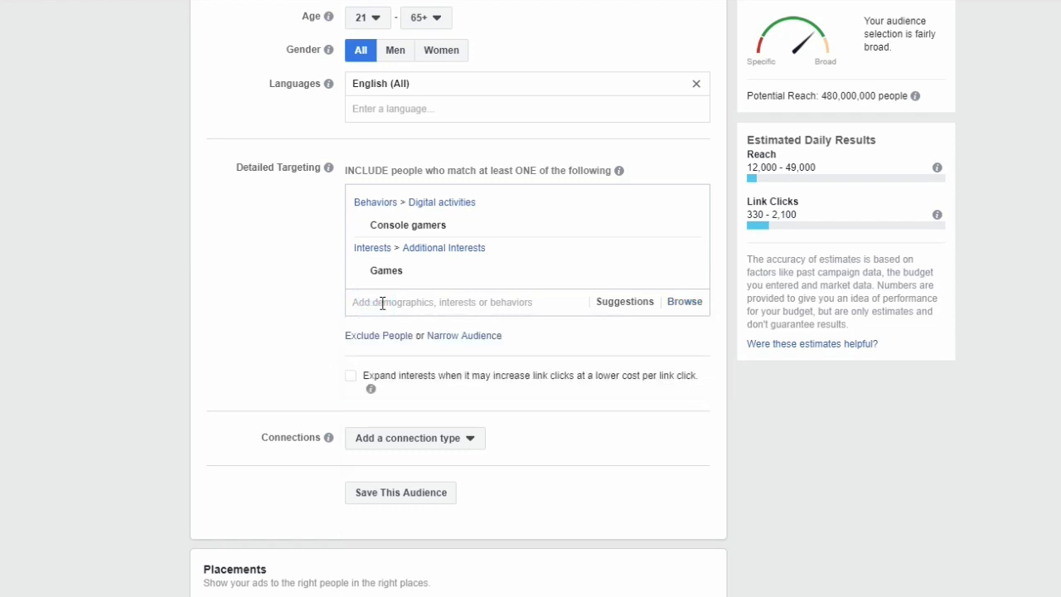
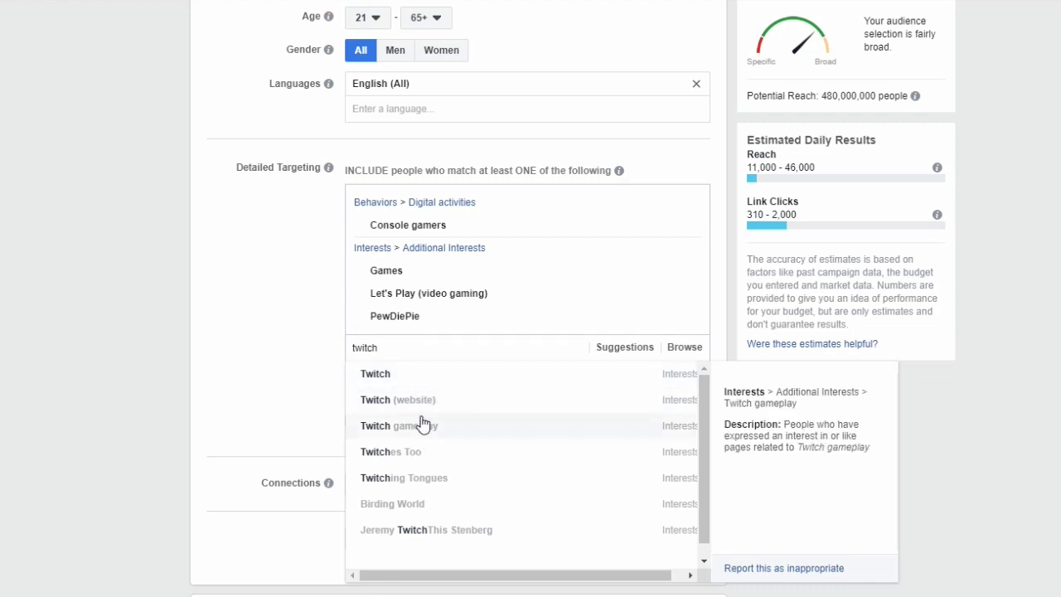
{"action": "left_click", "coordinate": [436, 378]}
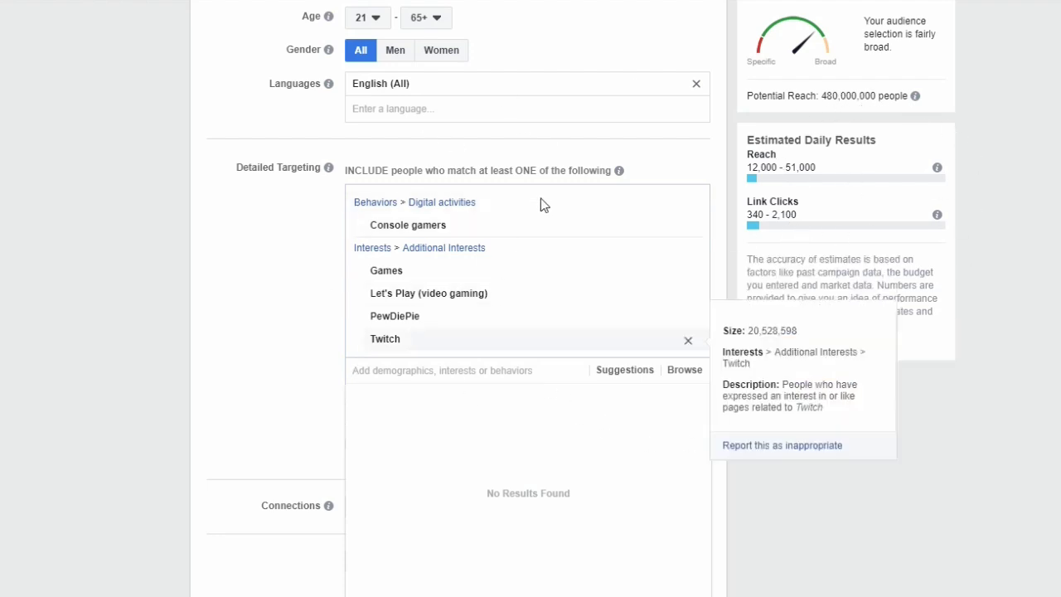
{"action": "left_click", "coordinate": [245, 322]}
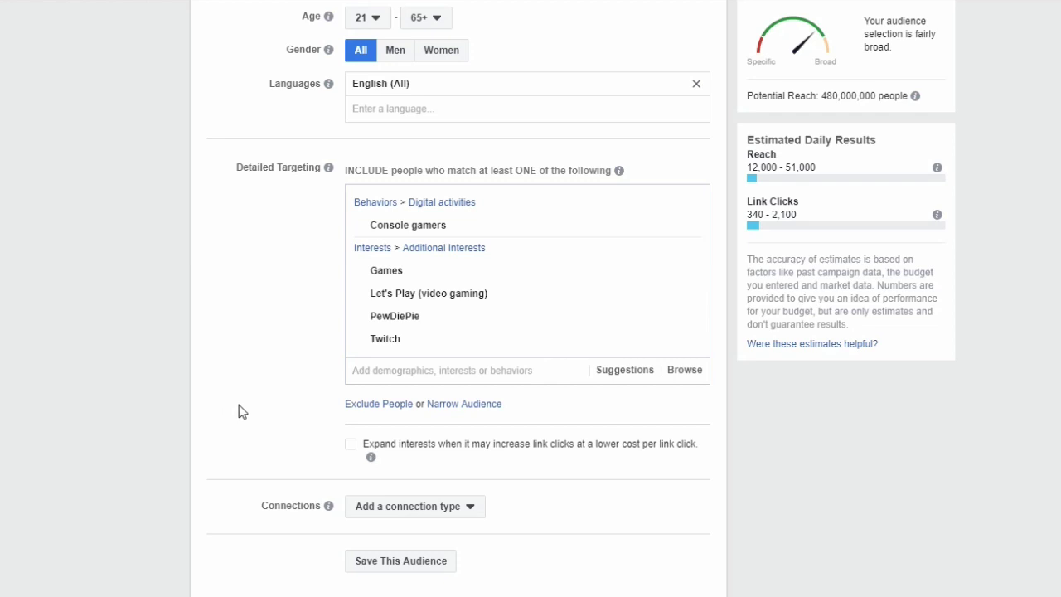
- Narrow the audience so that people must also match the YouTube interest
{"action": "left_click", "coordinate": [458, 412]}
{"action": "left_click", "coordinate": [450, 432]}
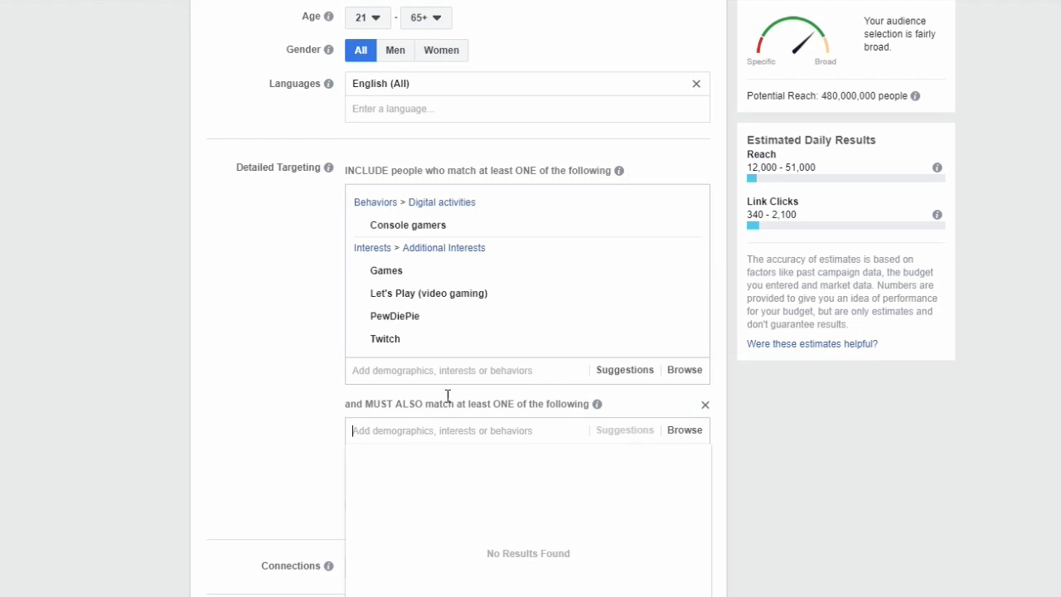
{"action": "mouse_move", "coordinate": [458, 316]}
{"action": "type", "text": "youtube"}
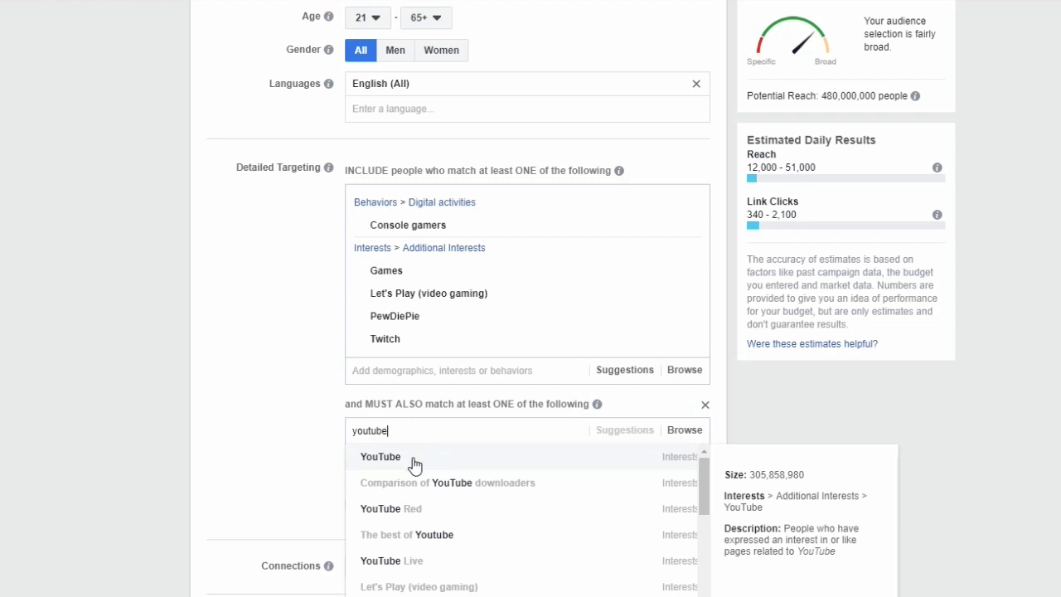
{"action": "left_click", "coordinate": [413, 460]}
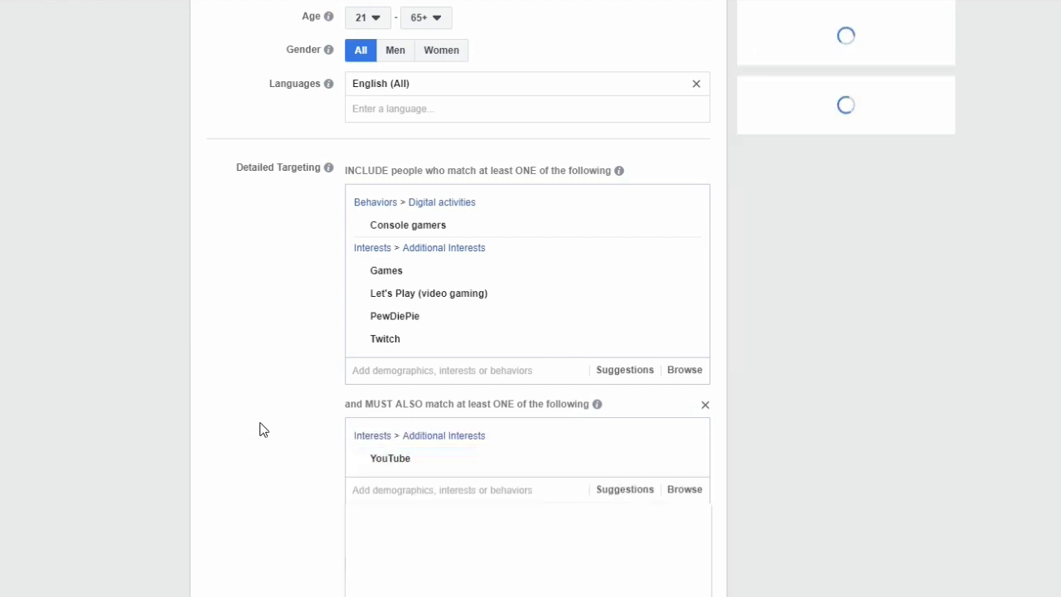
{"action": "left_click", "coordinate": [260, 429]}
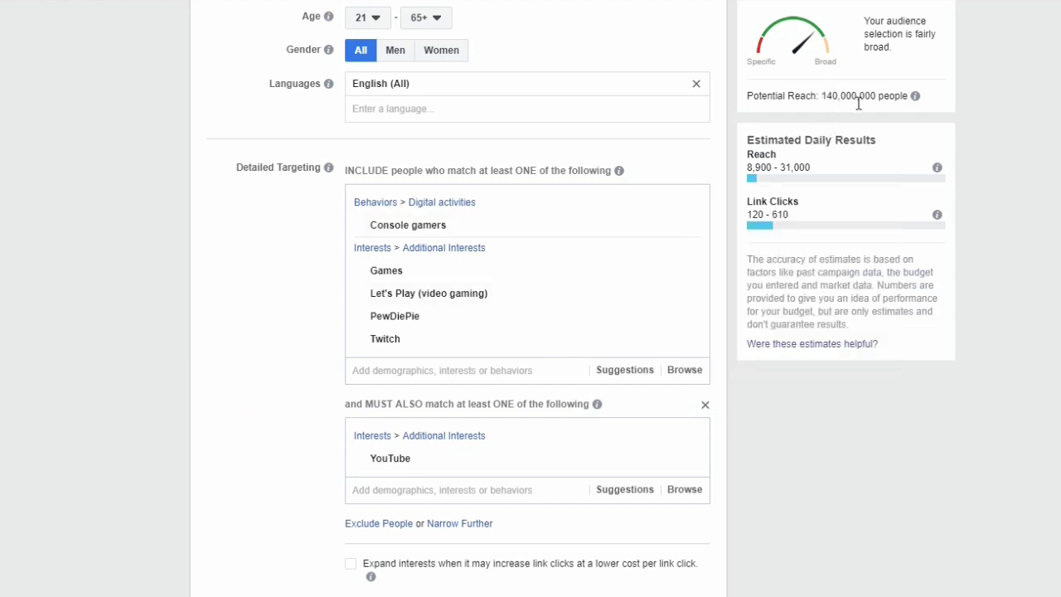
{"action": "scroll", "coordinate": [584, 584], "scroll_direction": "down", "scroll_amount": 1}
{"action": "scroll", "coordinate": [584, 585], "scroll_direction": "up", "scroll_amount": 1}
{"action": "mouse_move", "coordinate": [626, 463]}
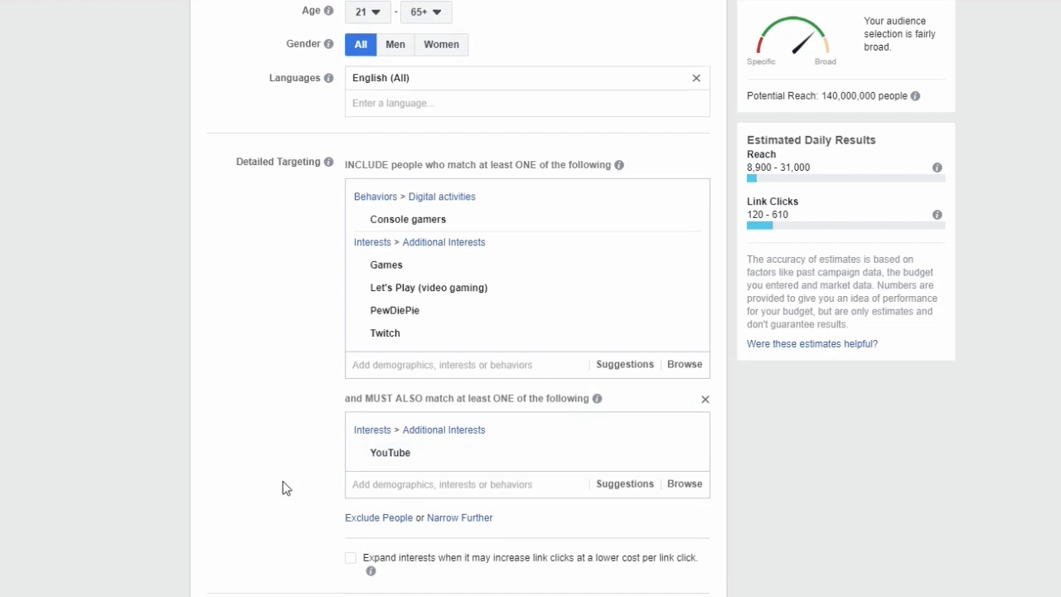
{"action": "scroll", "coordinate": [320, 416], "scroll_direction": "down", "scroll_amount": 1}
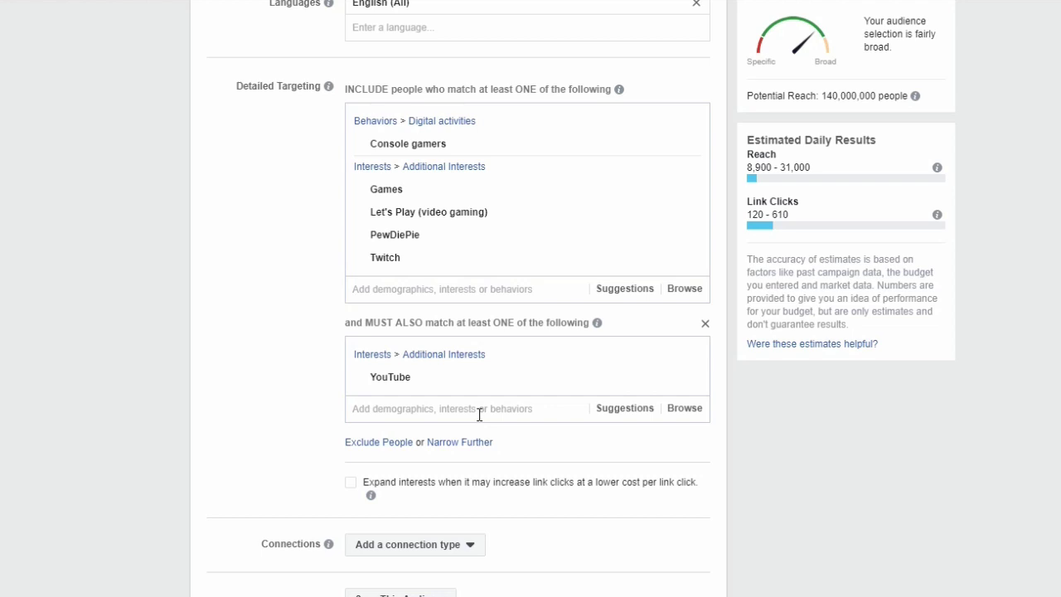
{"action": "left_click", "coordinate": [391, 445]}
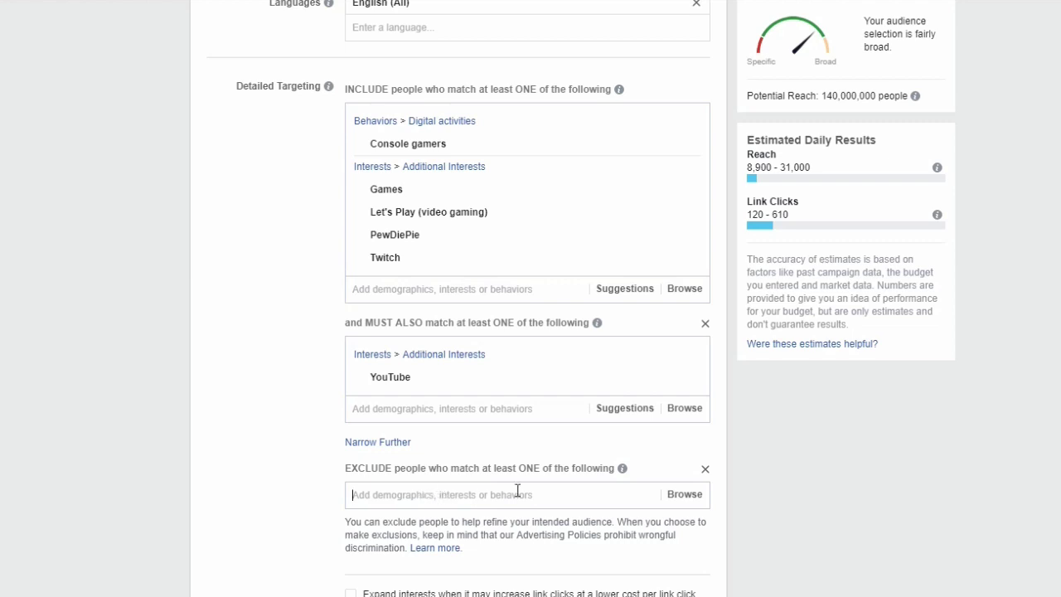
{"action": "left_click", "coordinate": [681, 496]}
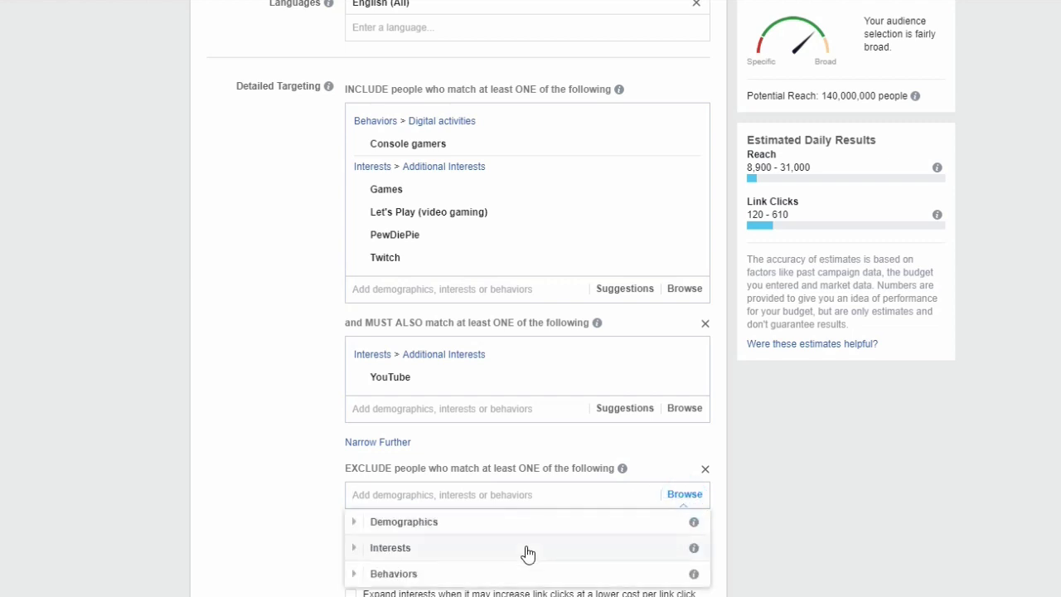
{"action": "left_click", "coordinate": [521, 572]}
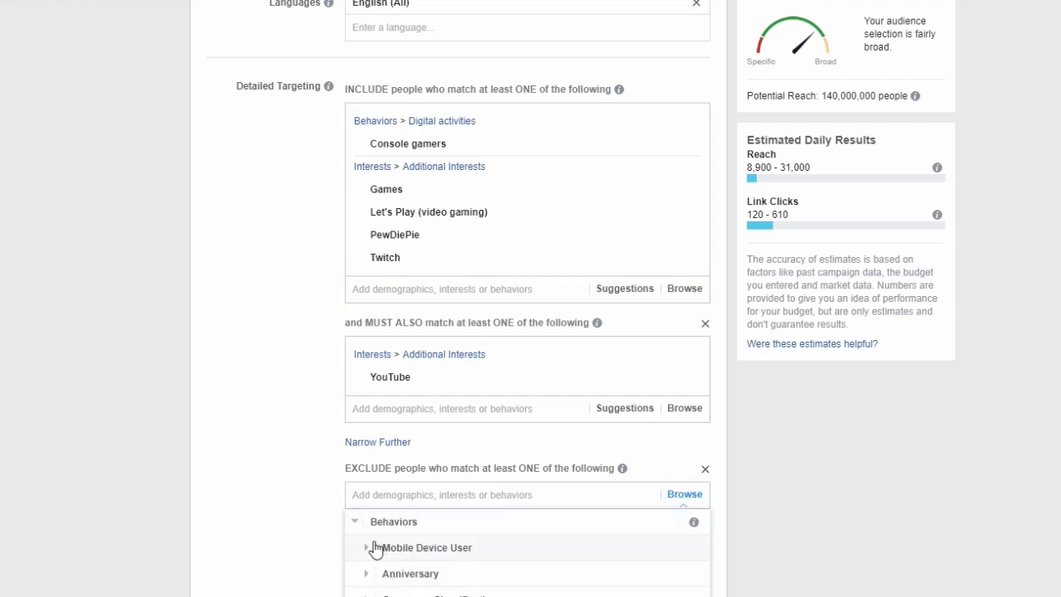
{"action": "left_click", "coordinate": [375, 548]}
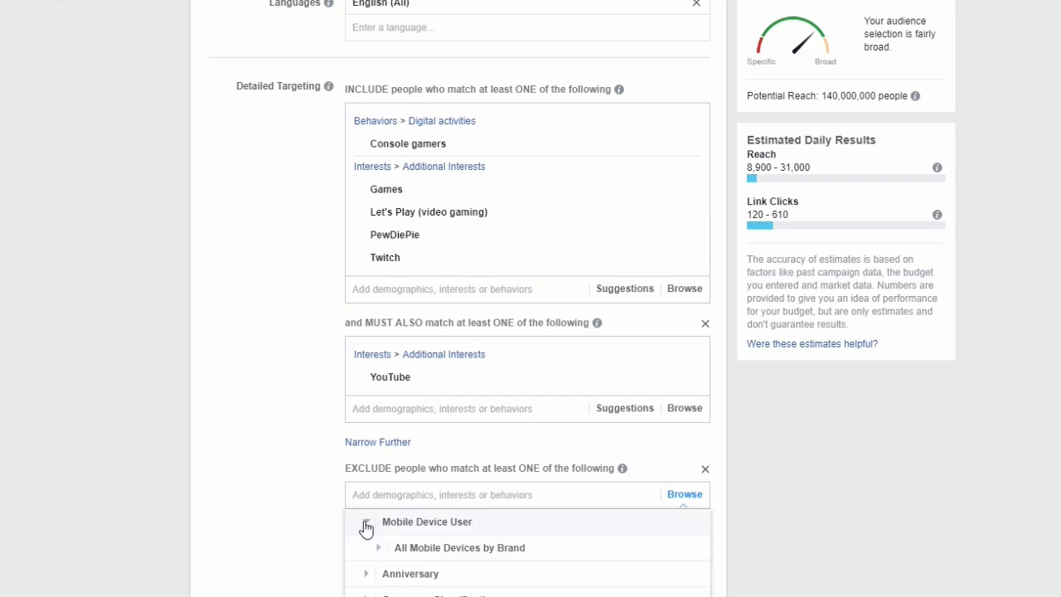
{"action": "left_click", "coordinate": [365, 527]}
{"action": "scroll", "coordinate": [414, 589], "scroll_direction": "down", "scroll_amount": 2}
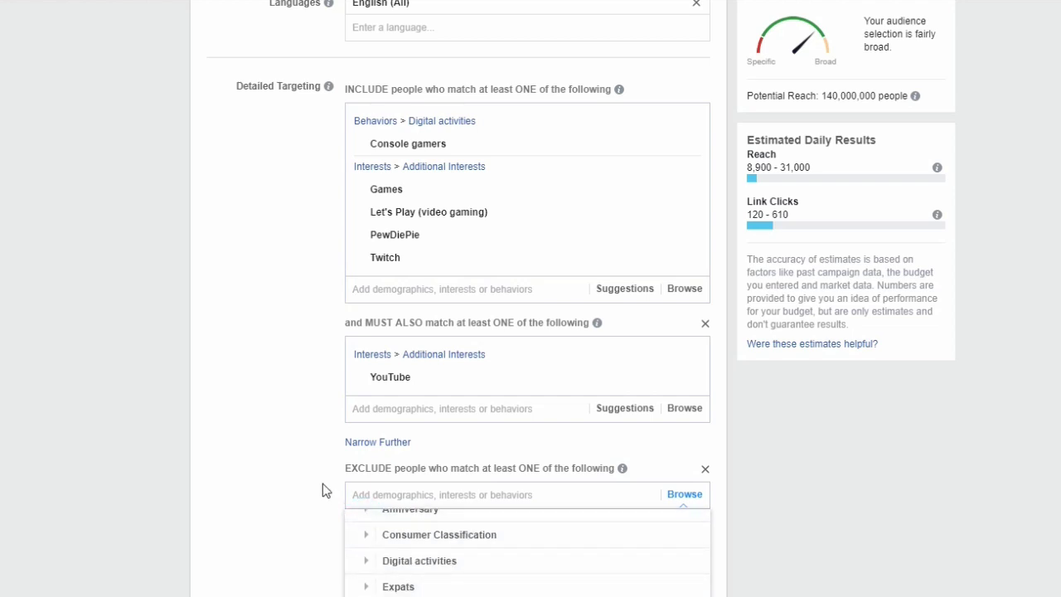
{"action": "left_click", "coordinate": [302, 453]}
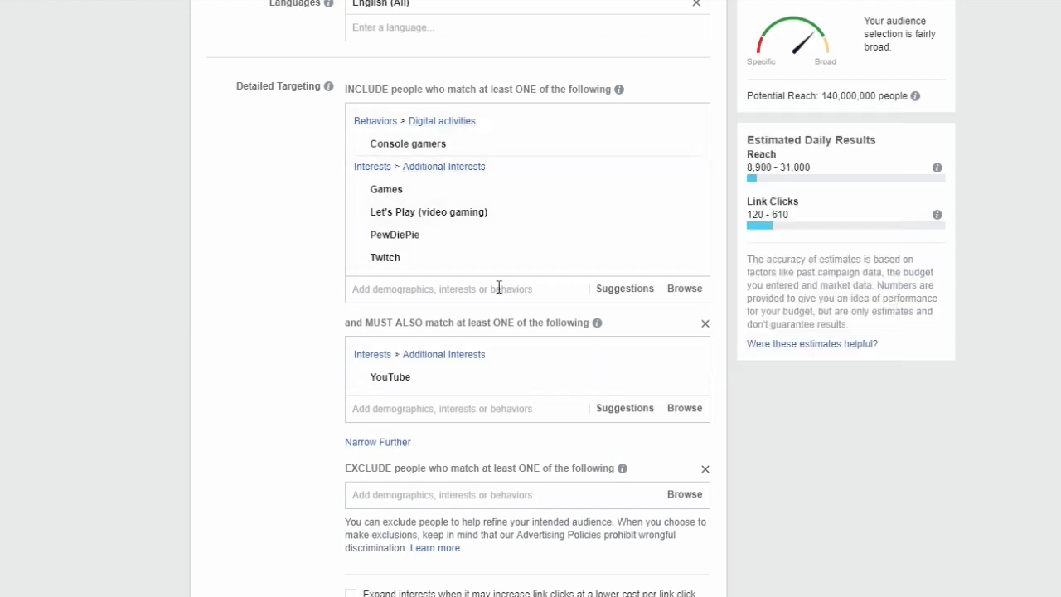
{"action": "mouse_move", "coordinate": [424, 381]}
{"action": "left_click", "coordinate": [705, 469]}
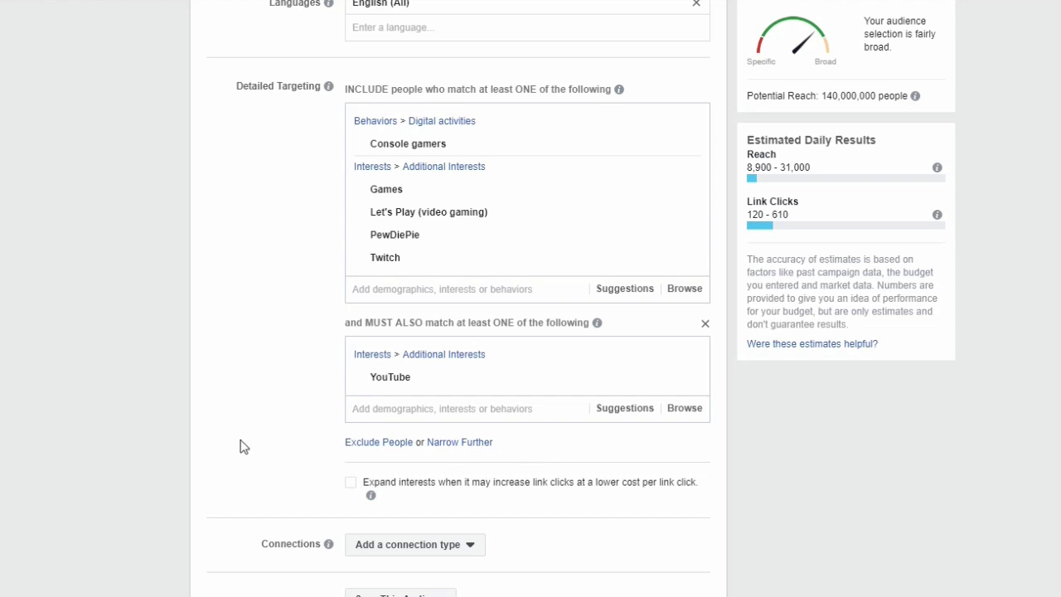
{"action": "scroll", "coordinate": [243, 447], "scroll_direction": "up", "scroll_amount": 3}
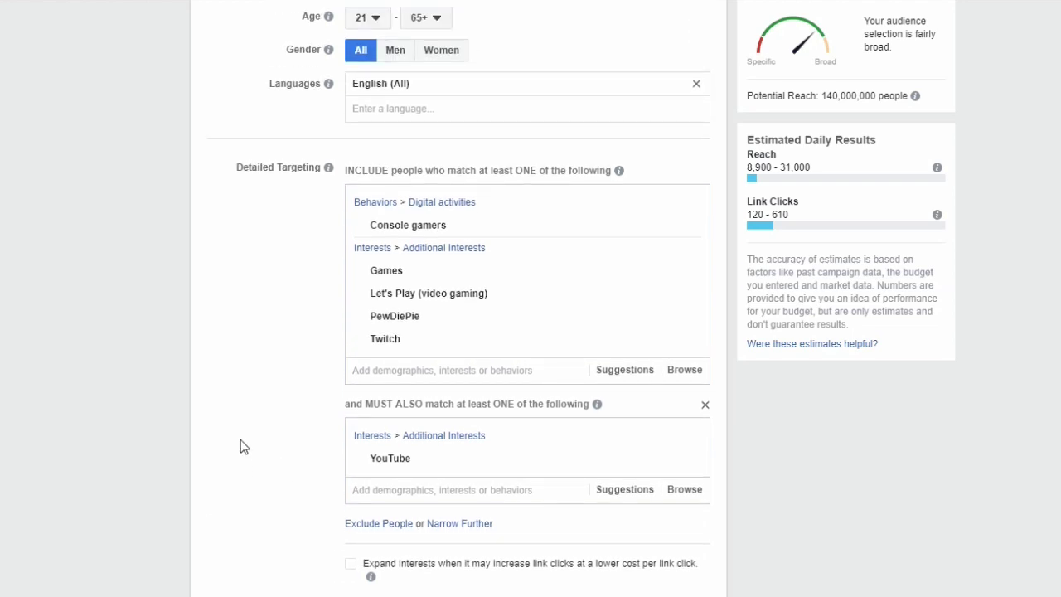
{"action": "scroll", "coordinate": [240, 446], "scroll_direction": "down", "scroll_amount": 1}
{"action": "scroll", "coordinate": [265, 452], "scroll_direction": "down", "scroll_amount": 2}
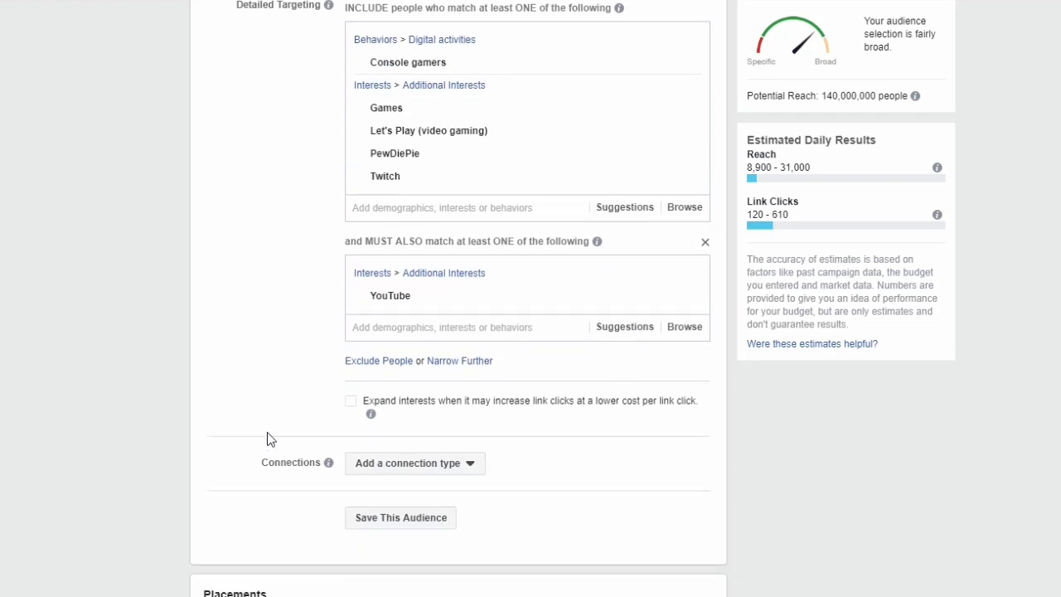
{"action": "left_click", "coordinate": [469, 464]}
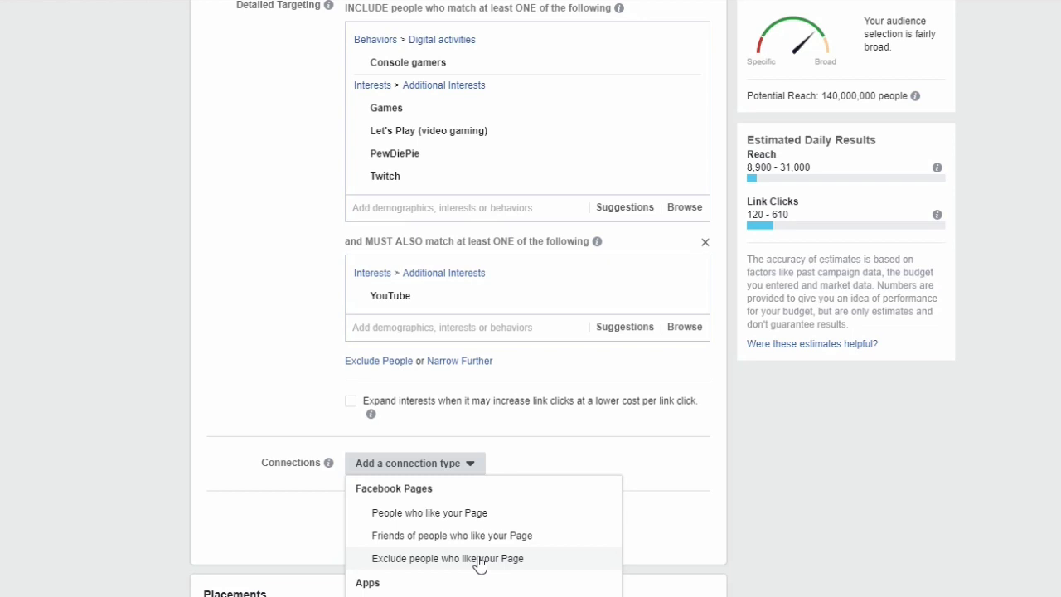
{"action": "left_click", "coordinate": [275, 434]}
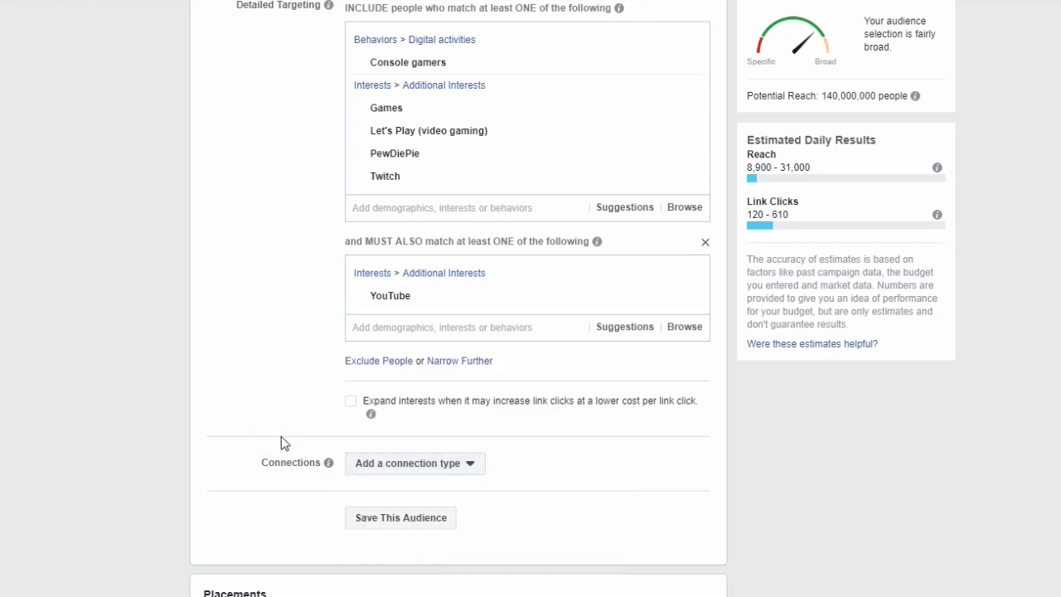
{"action": "scroll", "coordinate": [281, 444], "scroll_direction": "up", "scroll_amount": 1}
{"action": "scroll", "coordinate": [294, 448], "scroll_direction": "down", "scroll_amount": 1}
- Save the targeting setup as a reusable audience named "Gaming Niche - YouTube"
{"action": "left_click", "coordinate": [415, 519]}
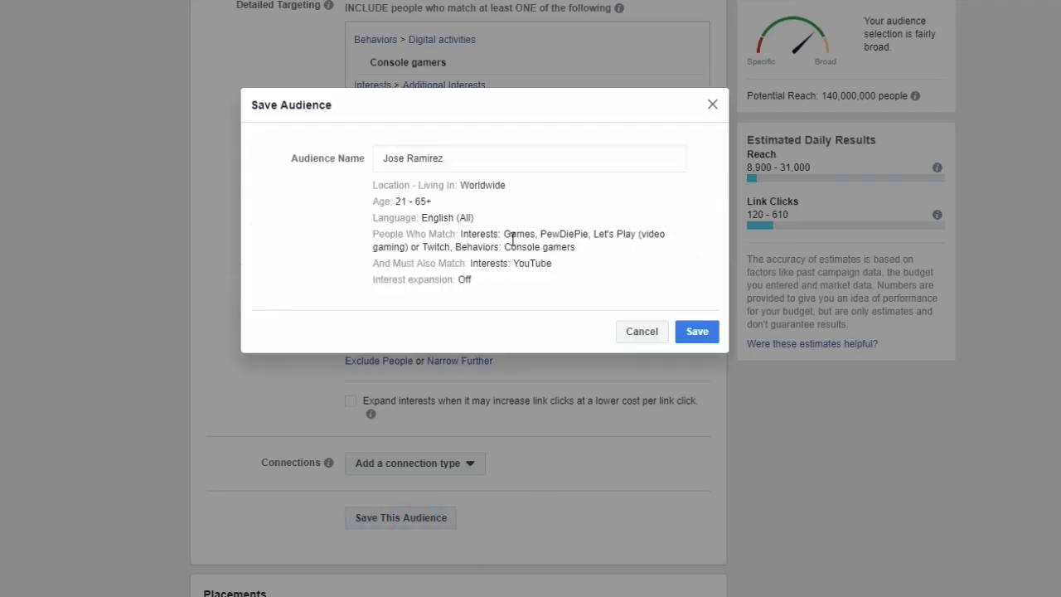
{"action": "left_click_drag", "start_coordinate": [465, 158], "coordinate": [334, 157]}
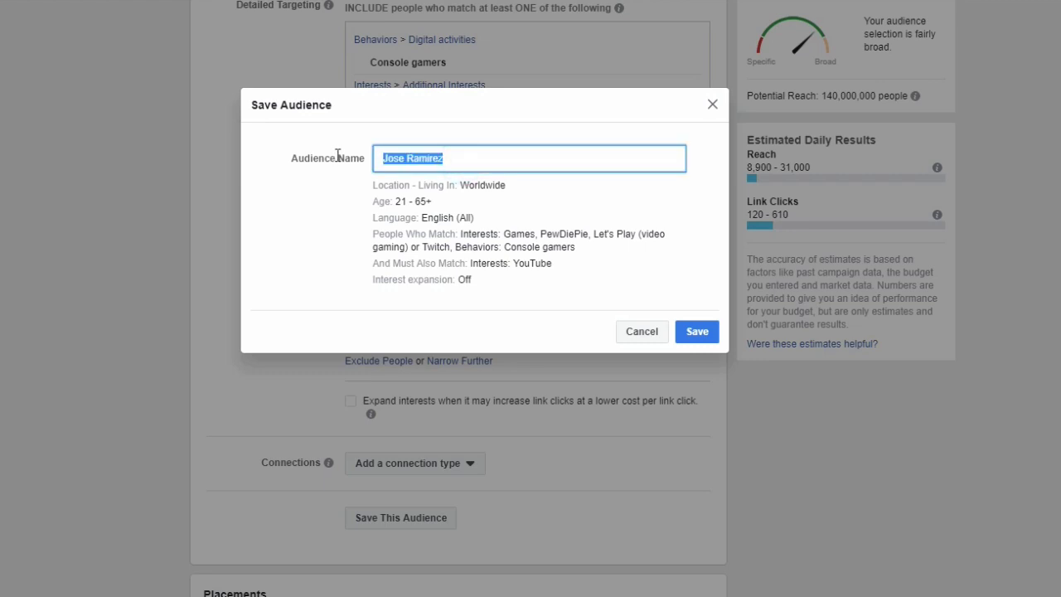
{"action": "key", "text": "BackSpace"}
{"action": "type", "text": "Gaming Niche - YouTube"}
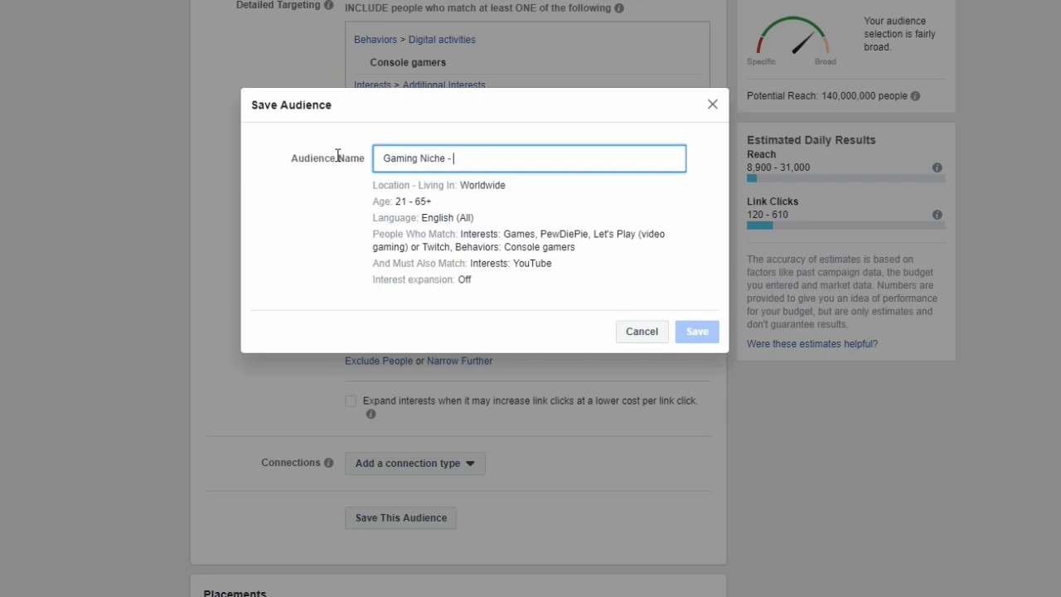
{"action": "left_click", "coordinate": [566, 324]}
{"action": "left_click", "coordinate": [697, 331]}
{"action": "scroll", "coordinate": [655, 415], "scroll_direction": "down", "scroll_amount": 10}
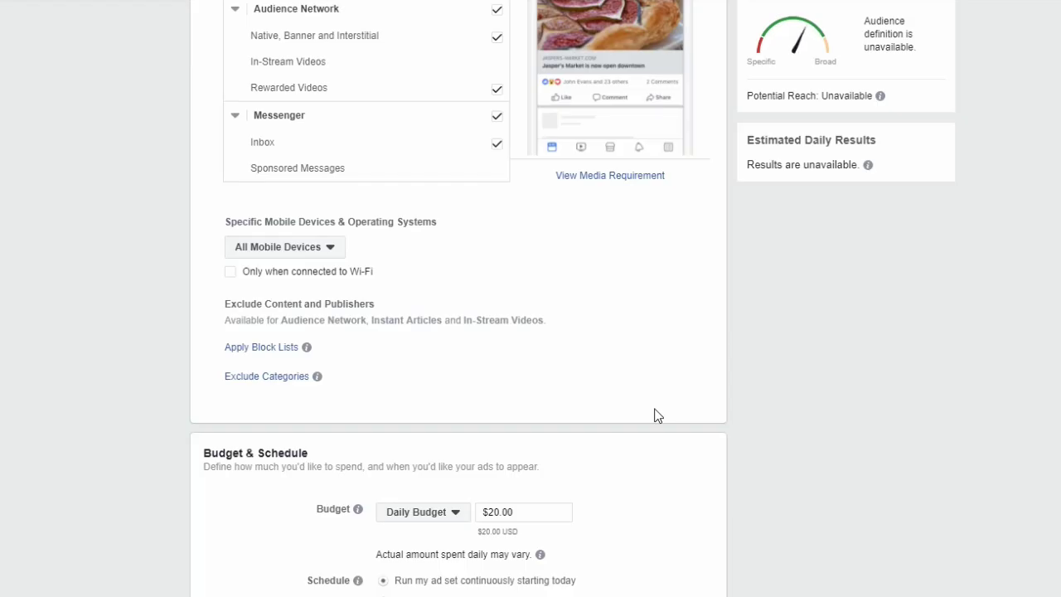
{"action": "scroll", "coordinate": [547, 380], "scroll_direction": "up", "scroll_amount": 12}
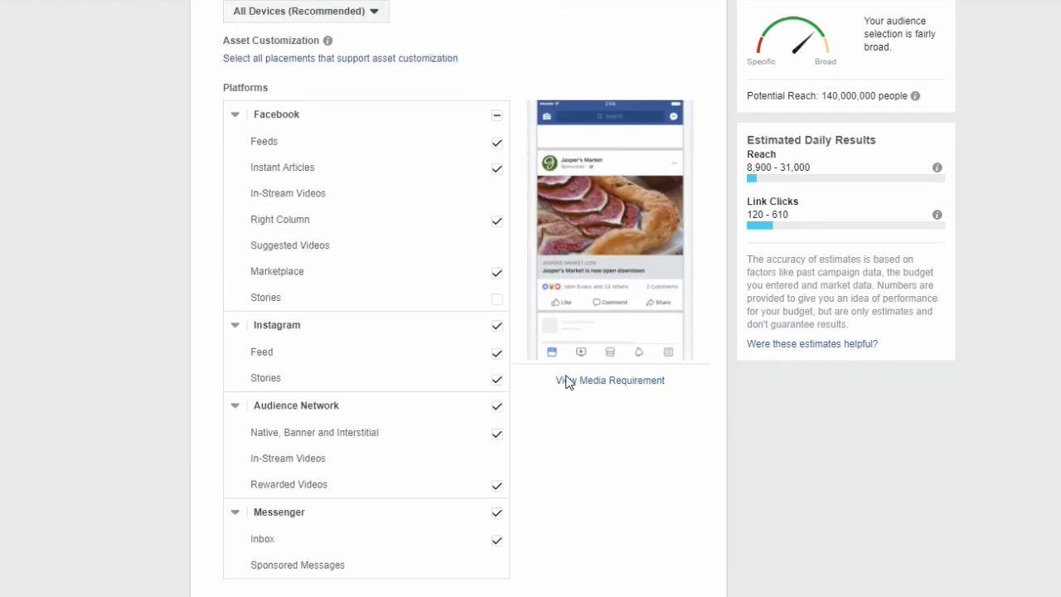
{"action": "scroll", "coordinate": [564, 377], "scroll_direction": "up", "scroll_amount": 2}
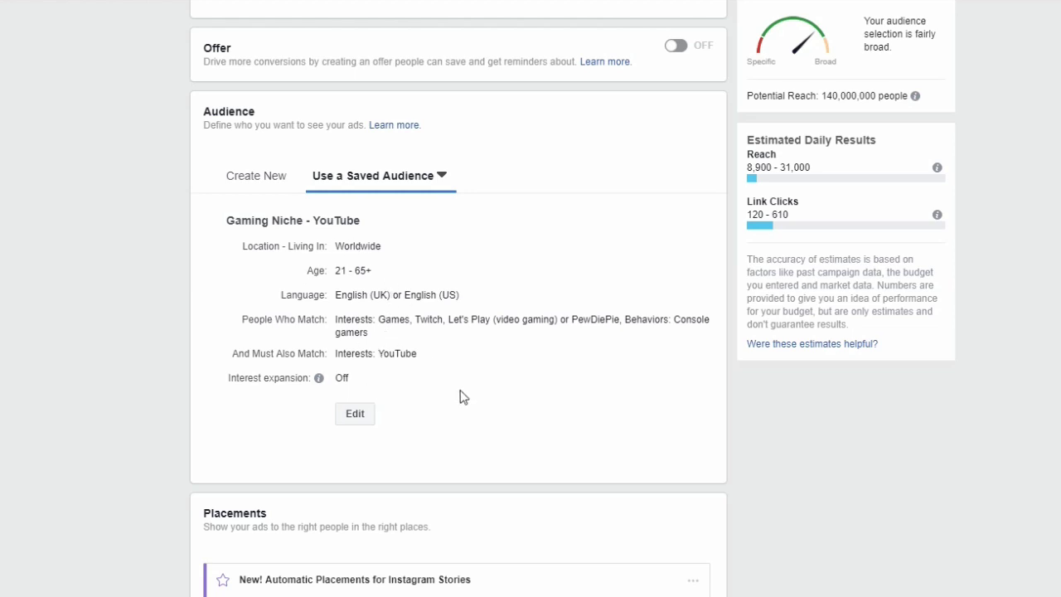
- Exclude Instant Articles, Right Column and Marketplace from the ad set's Facebook placements, keeping Feeds
{"action": "scroll", "coordinate": [460, 406], "scroll_direction": "down", "scroll_amount": 2}
{"action": "scroll", "coordinate": [460, 406], "scroll_direction": "down", "scroll_amount": 4}
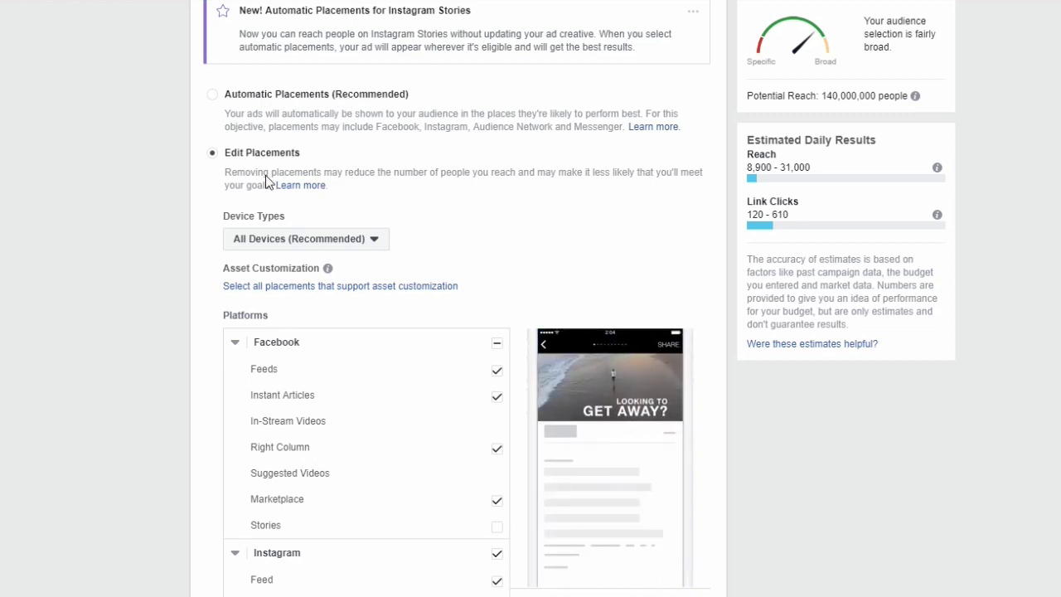
{"action": "scroll", "coordinate": [362, 381], "scroll_direction": "down", "scroll_amount": 1}
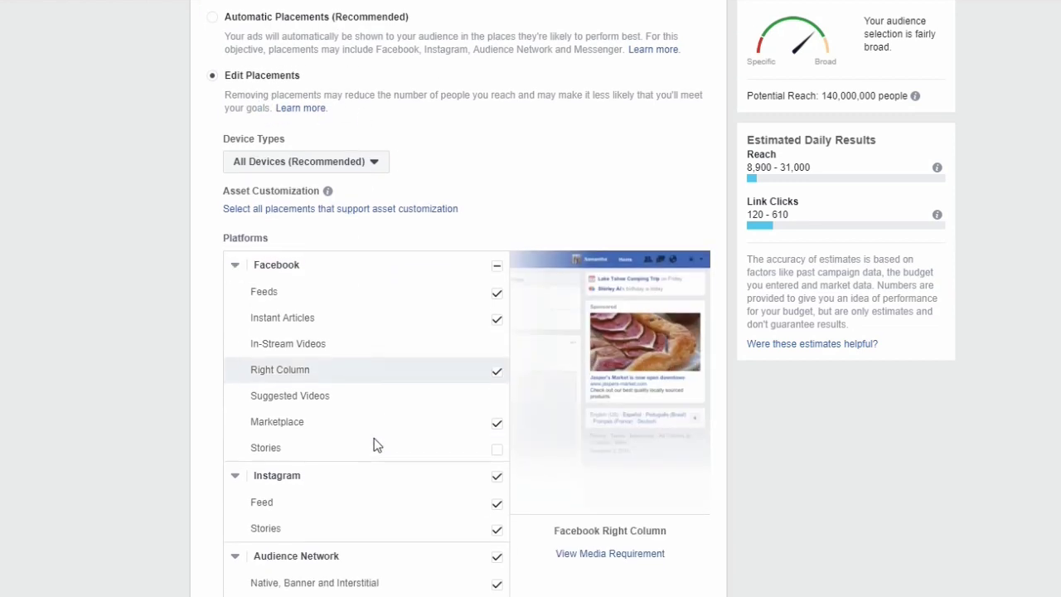
{"action": "scroll", "coordinate": [390, 425], "scroll_direction": "down", "scroll_amount": 1}
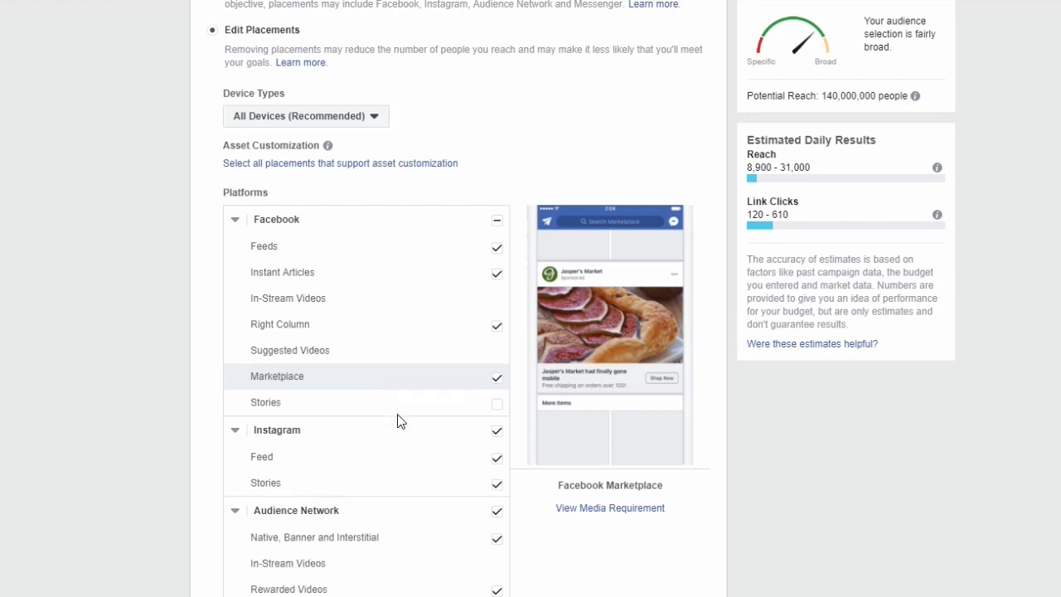
{"action": "scroll", "coordinate": [397, 421], "scroll_direction": "down", "scroll_amount": 1}
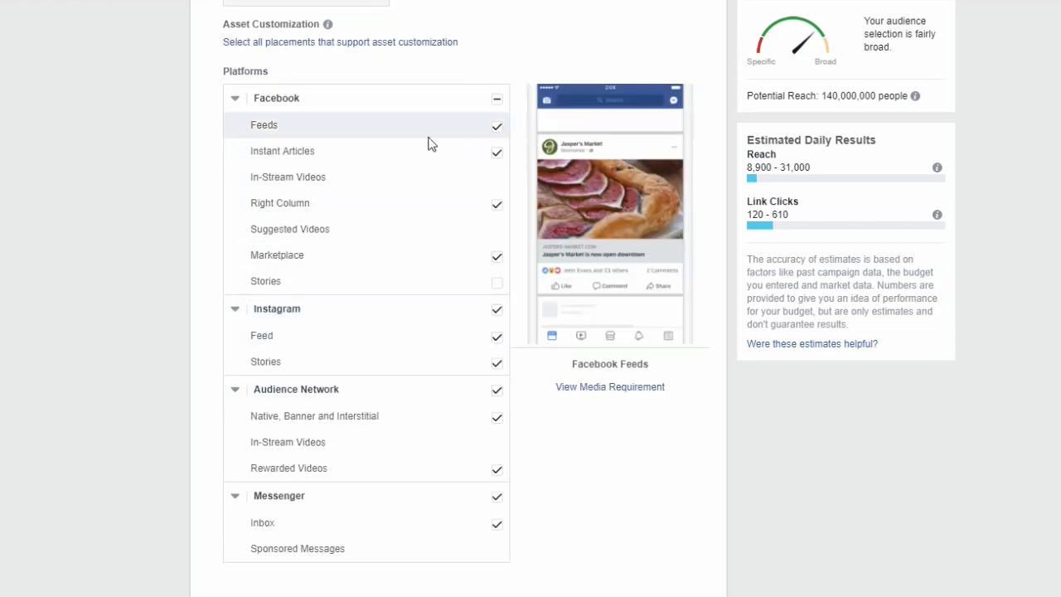
{"action": "left_click", "coordinate": [497, 154]}
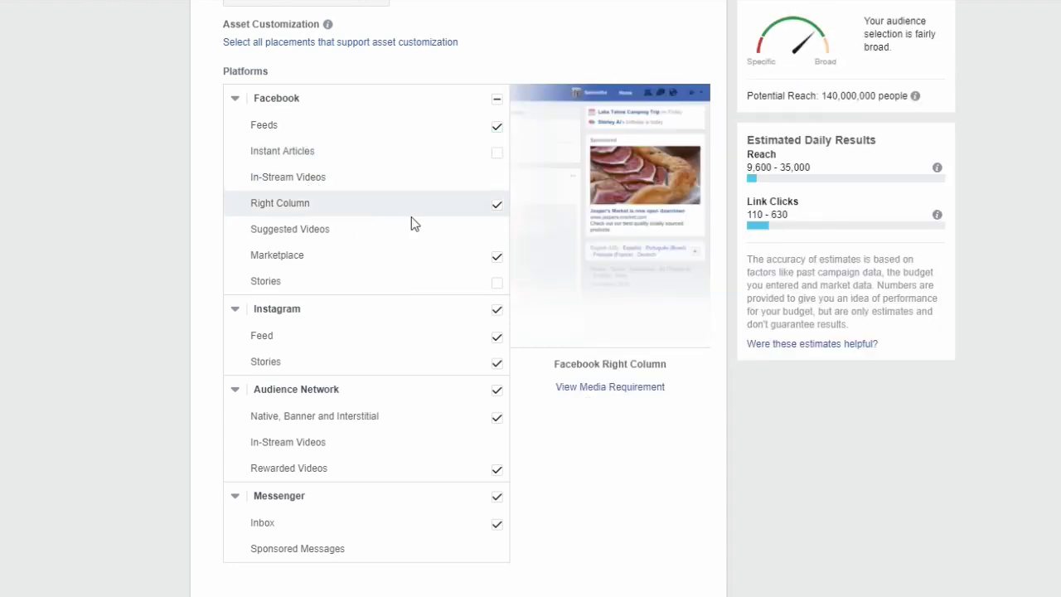
{"action": "left_click", "coordinate": [497, 206]}
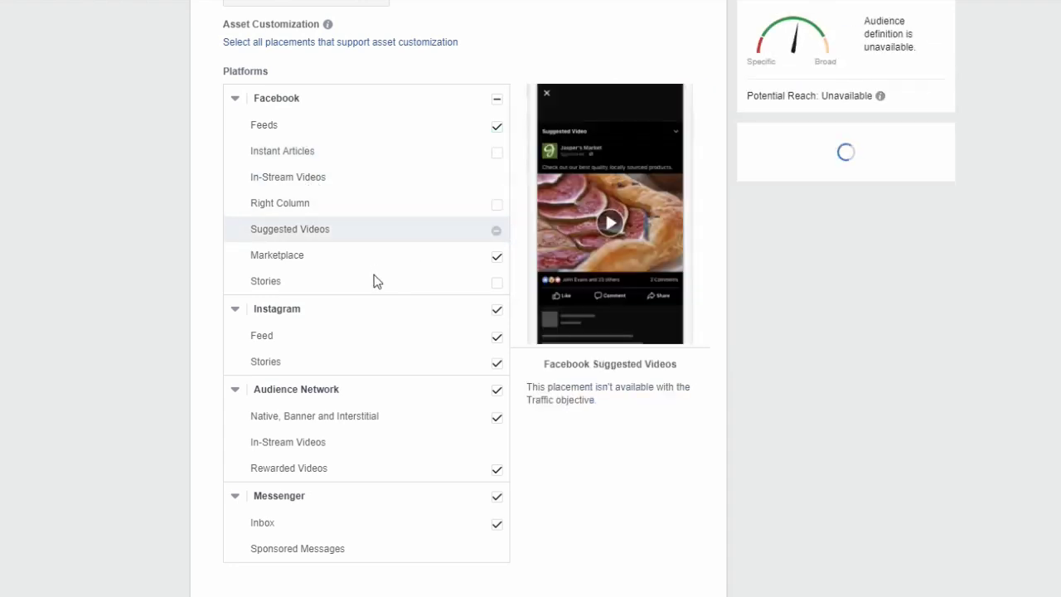
{"action": "left_click", "coordinate": [497, 256]}
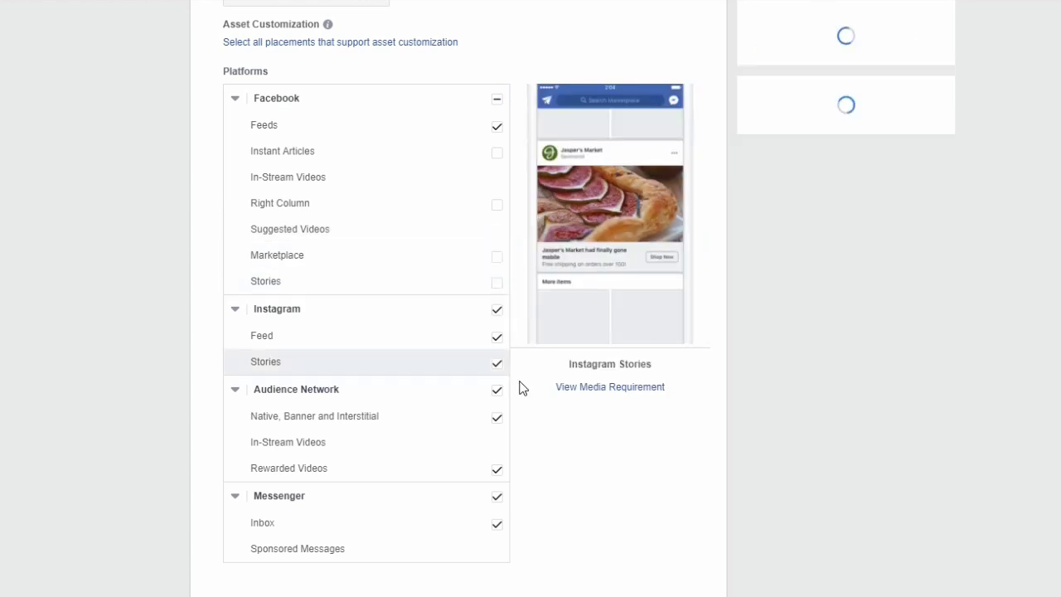
- Remove the Instagram, Audience Network and Messenger platforms from the ad set's placements
{"action": "left_click", "coordinate": [497, 311]}
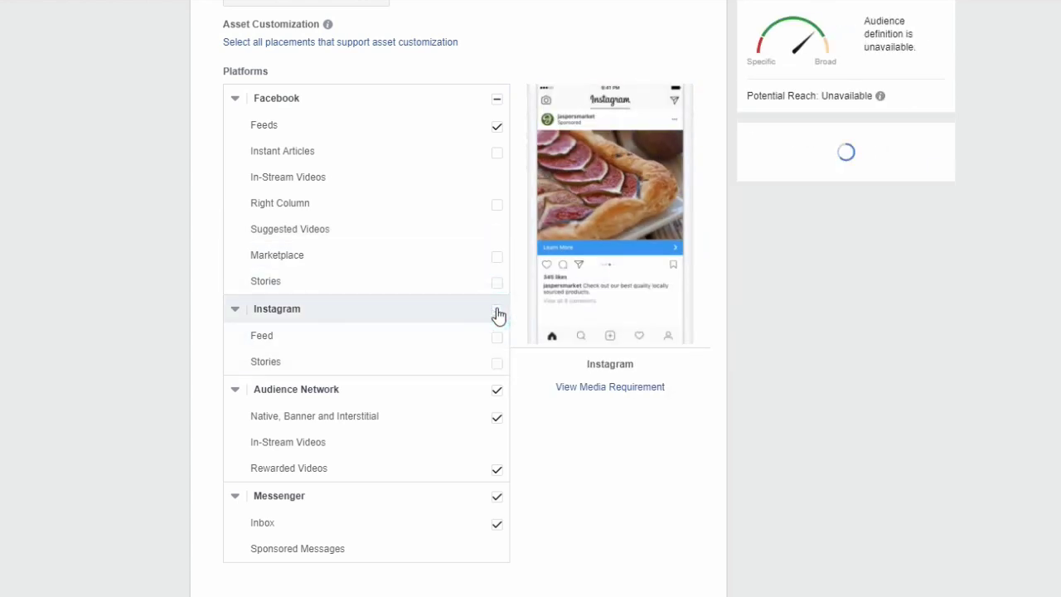
{"action": "left_click", "coordinate": [498, 391]}
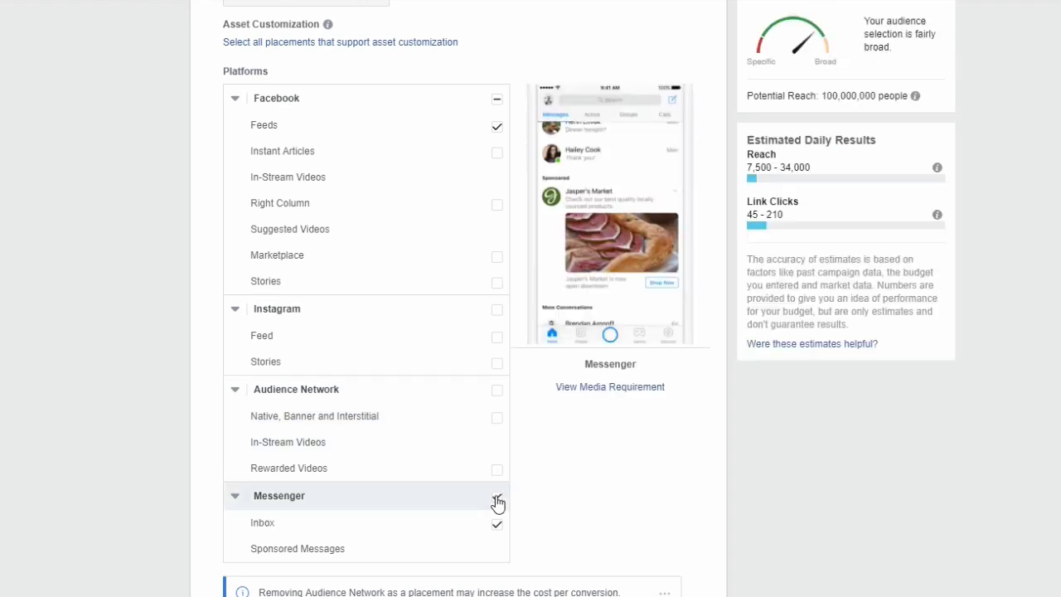
{"action": "left_click", "coordinate": [498, 497]}
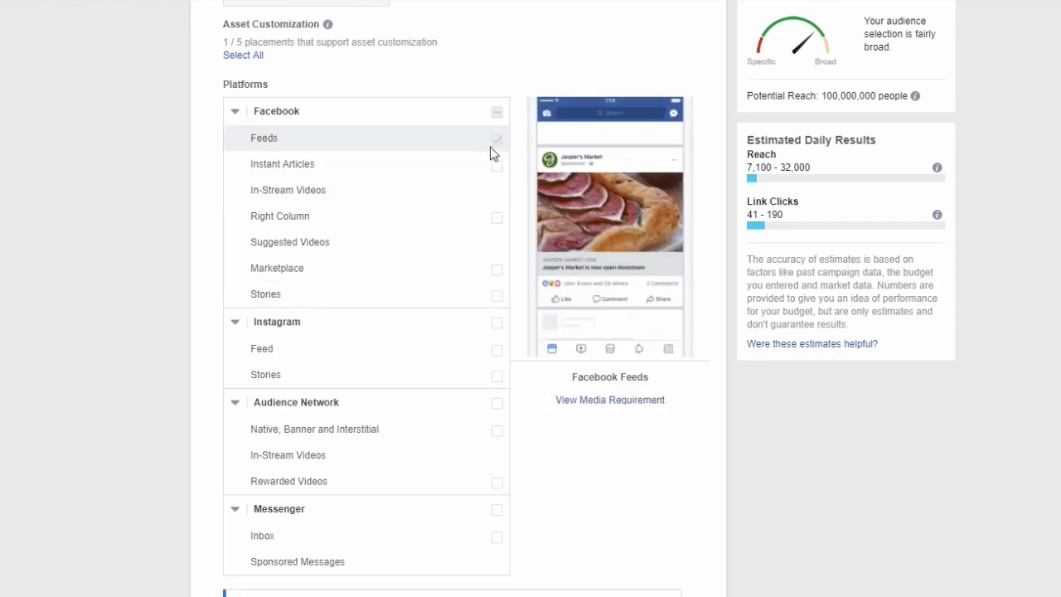
- Set the ad set's daily budget to $5.00
{"action": "scroll", "coordinate": [543, 531], "scroll_direction": "down", "scroll_amount": 3}
{"action": "scroll", "coordinate": [544, 527], "scroll_direction": "down", "scroll_amount": 3}
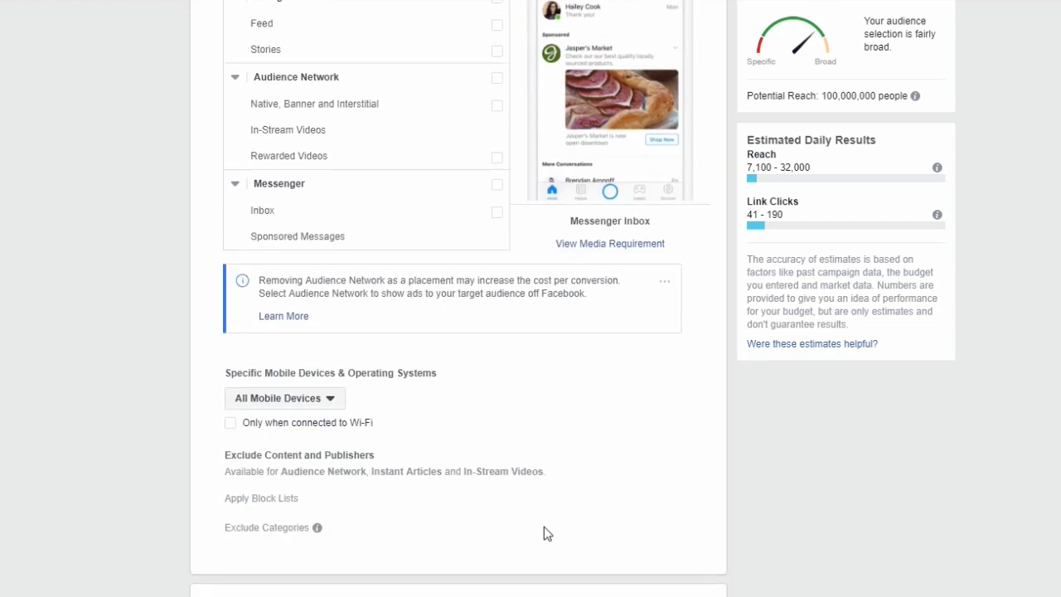
{"action": "scroll", "coordinate": [623, 492], "scroll_direction": "down", "scroll_amount": 2}
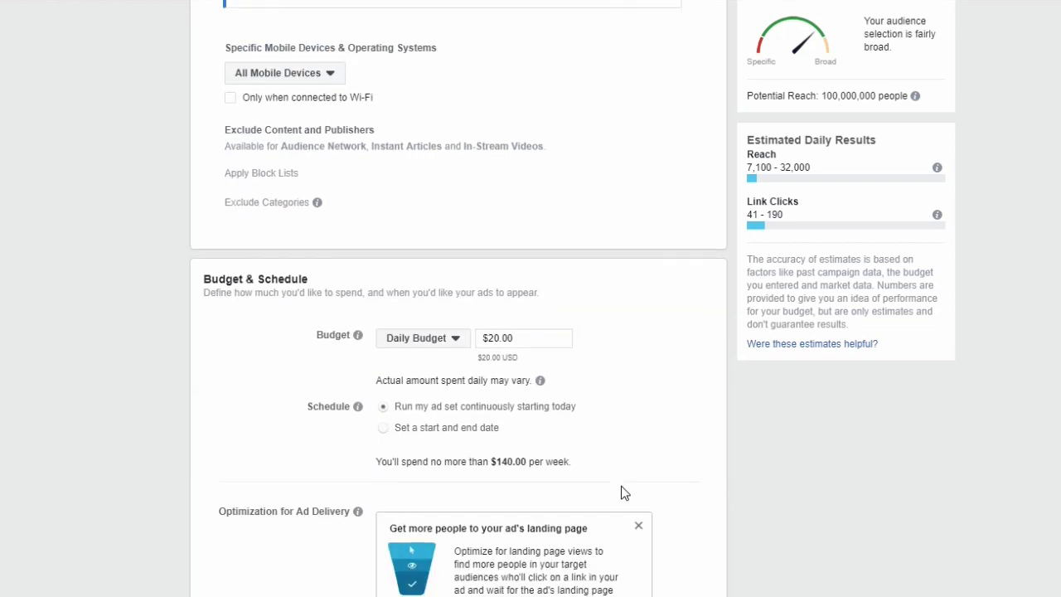
{"action": "scroll", "coordinate": [623, 489], "scroll_direction": "down", "scroll_amount": 1}
{"action": "scroll", "coordinate": [622, 488], "scroll_direction": "up", "scroll_amount": 2}
{"action": "scroll", "coordinate": [621, 487], "scroll_direction": "down", "scroll_amount": 1}
{"action": "scroll", "coordinate": [624, 486], "scroll_direction": "down", "scroll_amount": 1}
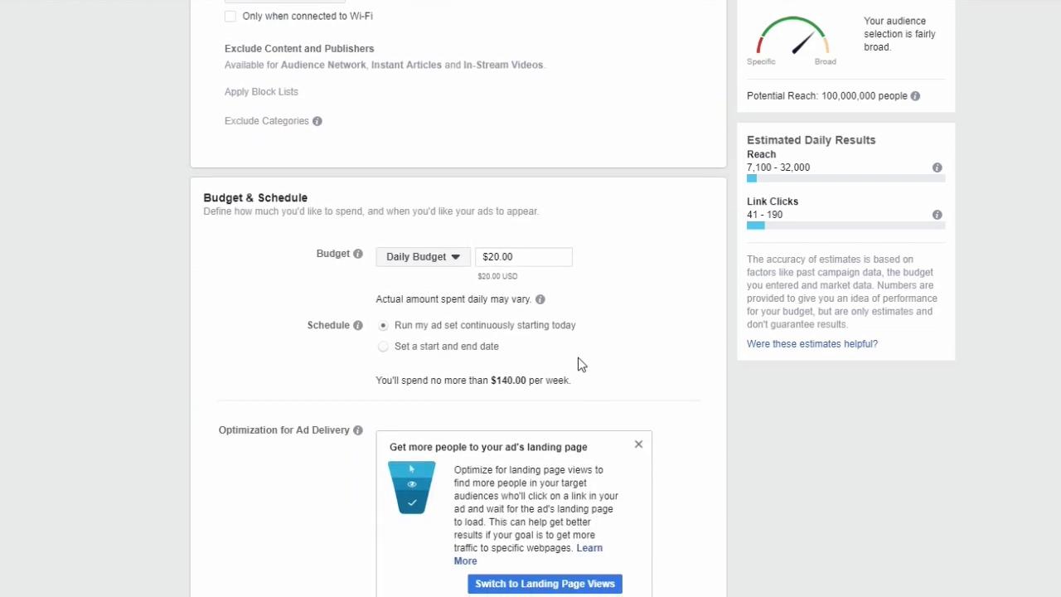
{"action": "left_click", "coordinate": [499, 258]}
{"action": "key", "text": "BackSpace"}
{"action": "key", "text": "BackSpace"}
{"action": "type", "text": "5"}
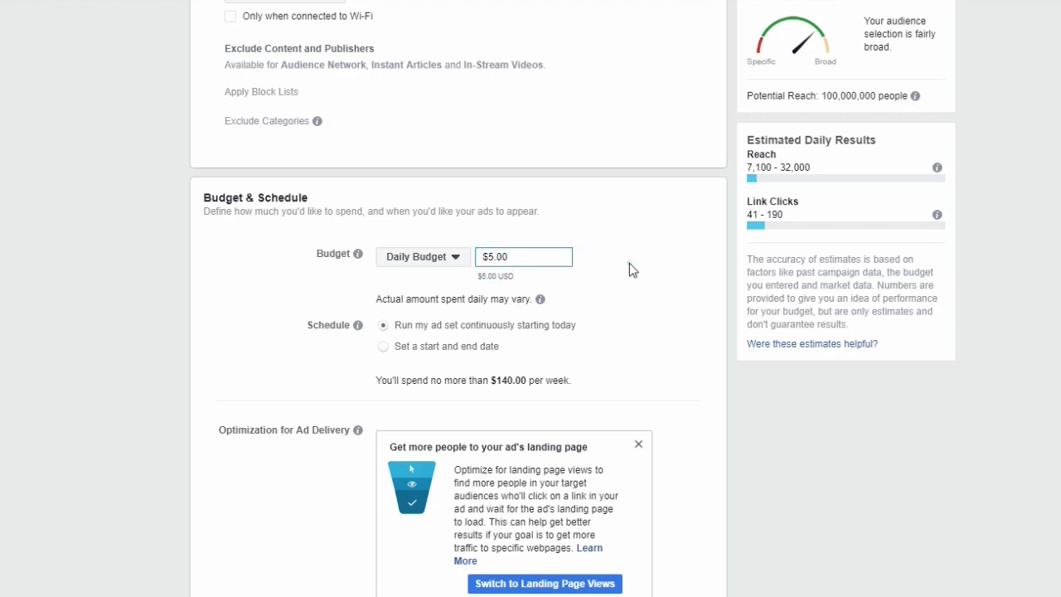
{"action": "left_click", "coordinate": [629, 264]}
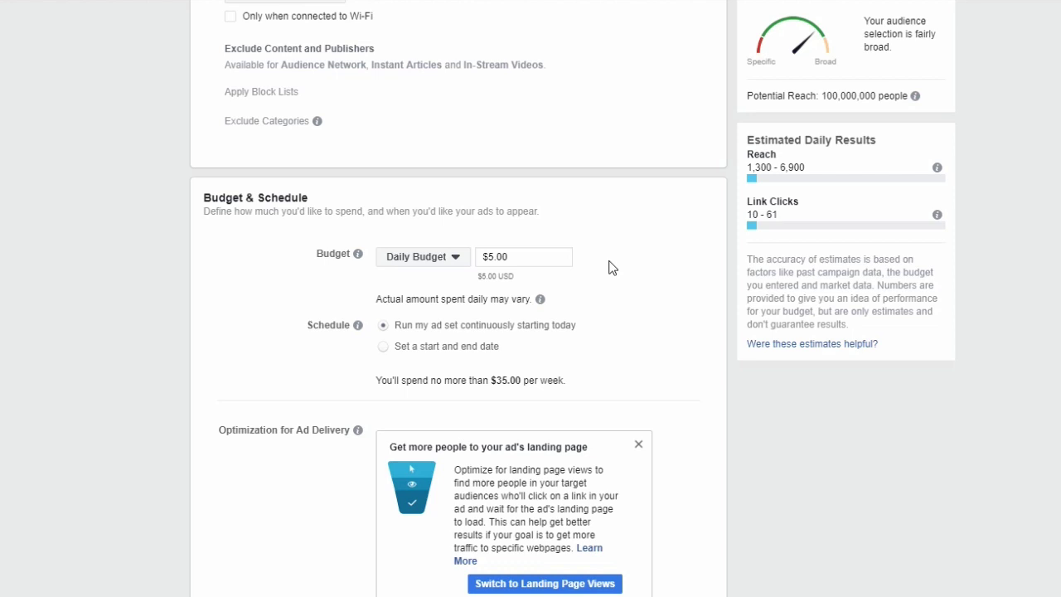
- Review the ad set's traffic destination, saved audience and placement settings
{"action": "scroll", "coordinate": [580, 336], "scroll_direction": "up", "scroll_amount": 5}
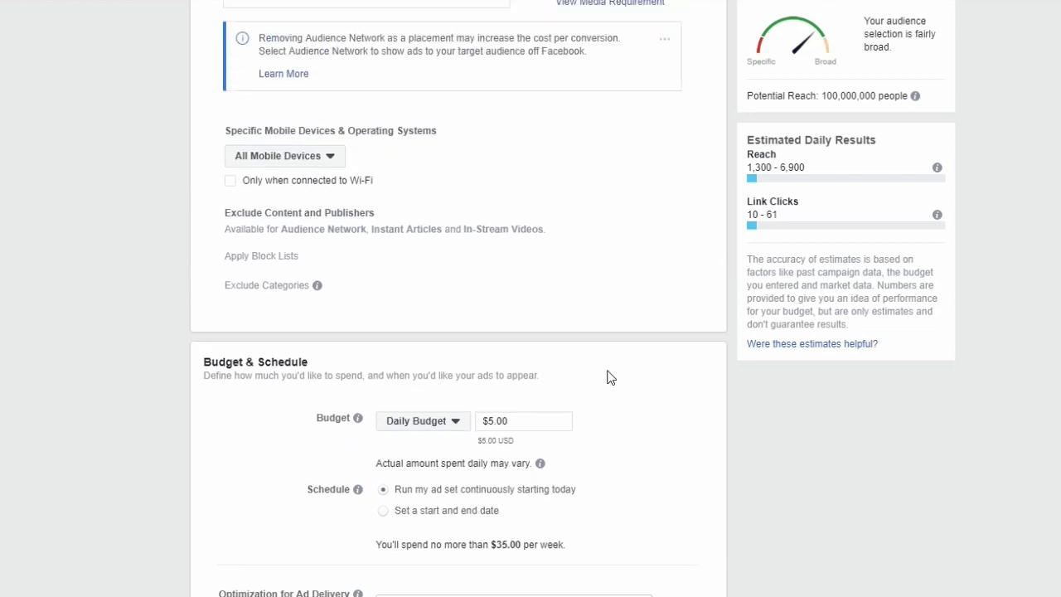
{"action": "scroll", "coordinate": [384, 386], "scroll_direction": "up", "scroll_amount": 3}
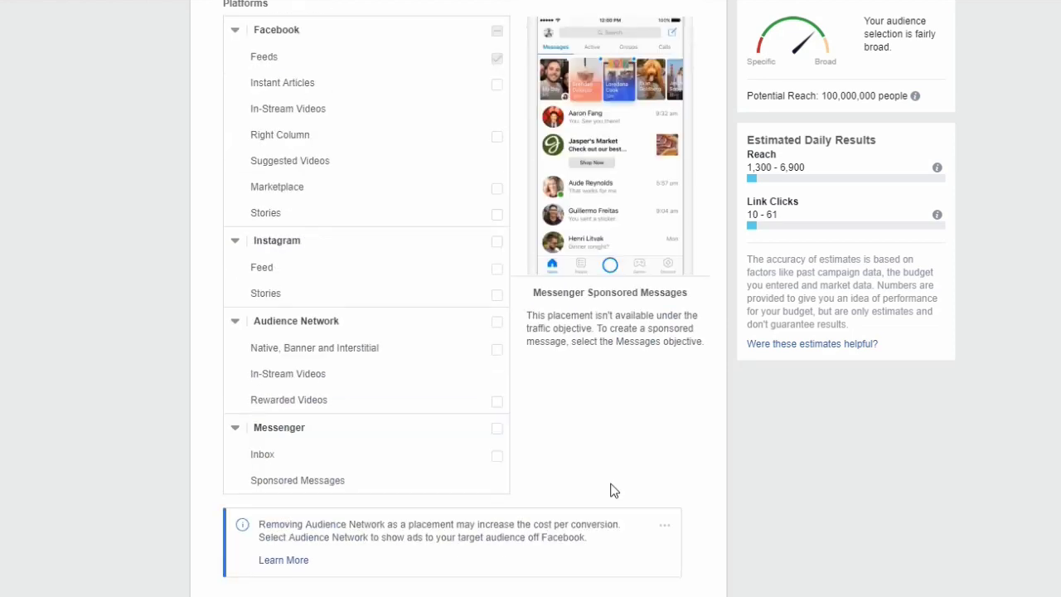
{"action": "scroll", "coordinate": [610, 490], "scroll_direction": "down", "scroll_amount": 2}
{"action": "scroll", "coordinate": [610, 485], "scroll_direction": "up", "scroll_amount": 2}
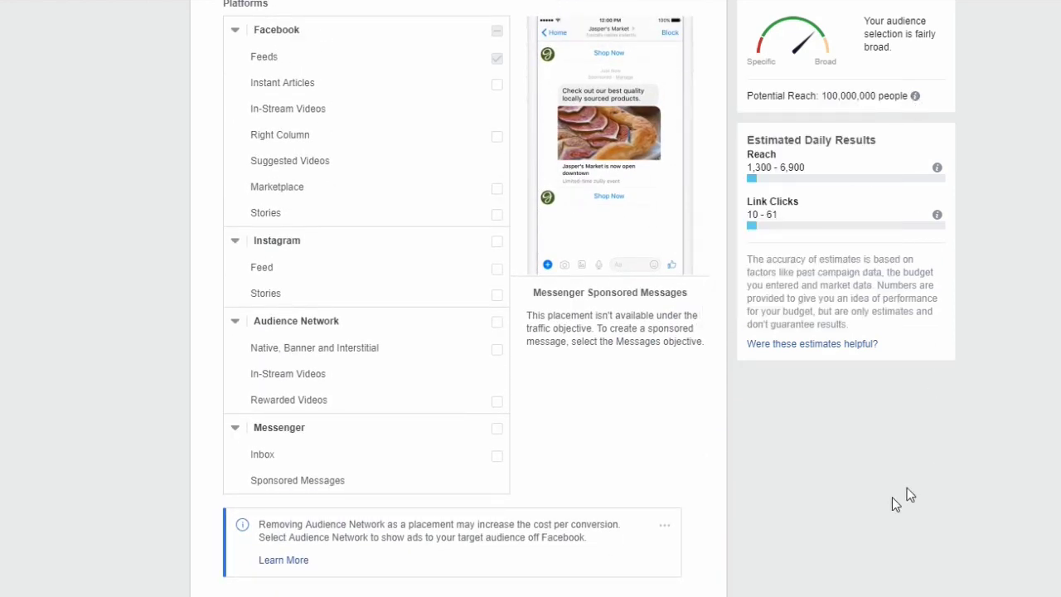
{"action": "scroll", "coordinate": [458, 298], "scroll_direction": "up", "scroll_amount": 5}
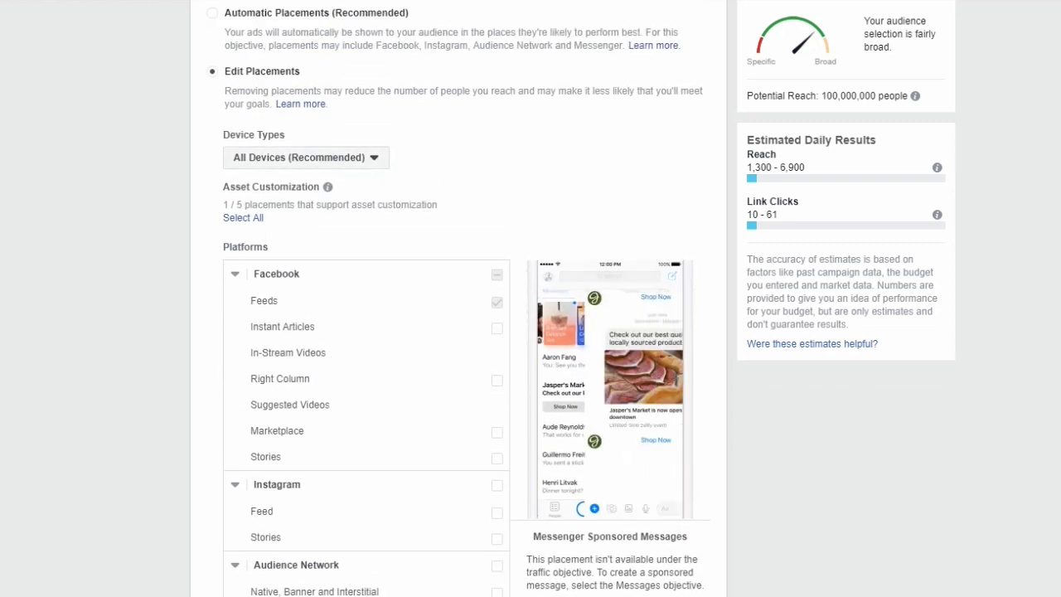
{"action": "scroll", "coordinate": [458, 298], "scroll_direction": "up", "scroll_amount": 7}
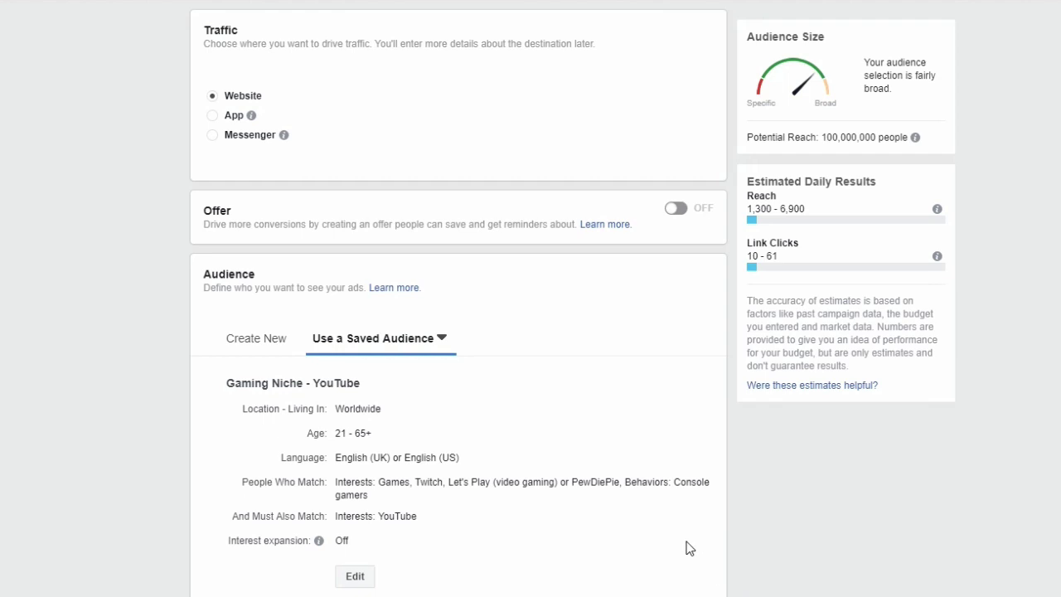
{"action": "scroll", "coordinate": [672, 554], "scroll_direction": "down", "scroll_amount": 4}
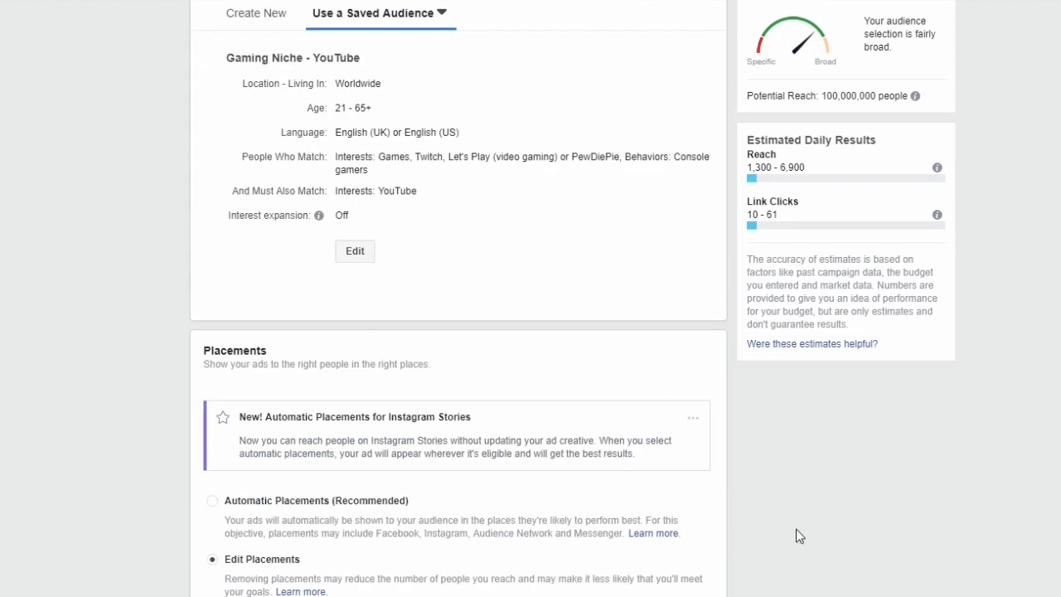
{"action": "scroll", "coordinate": [826, 567], "scroll_direction": "down", "scroll_amount": 5}
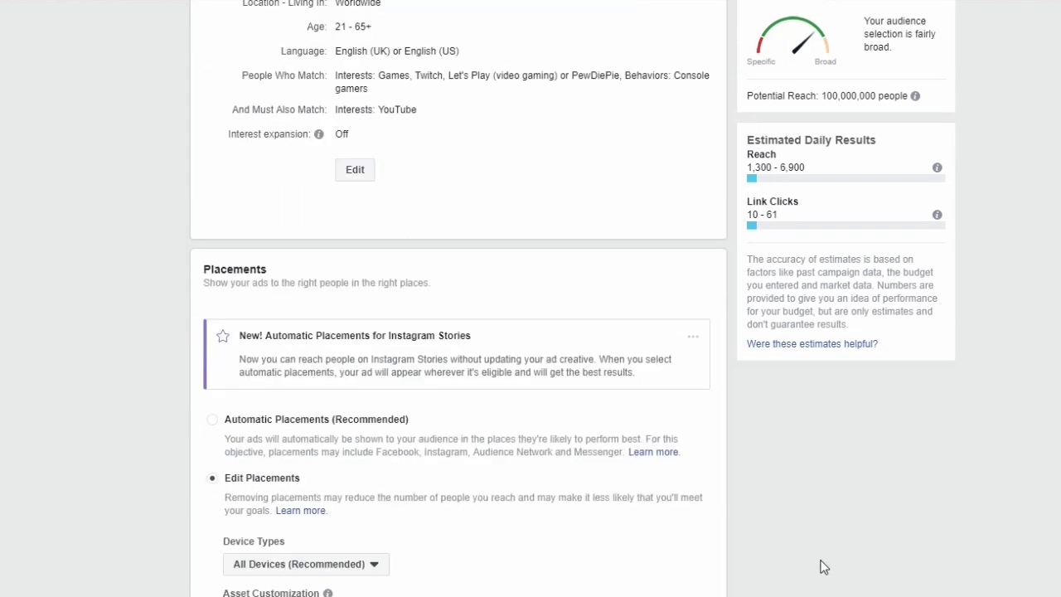
{"action": "scroll", "coordinate": [820, 555], "scroll_direction": "down", "scroll_amount": 3}
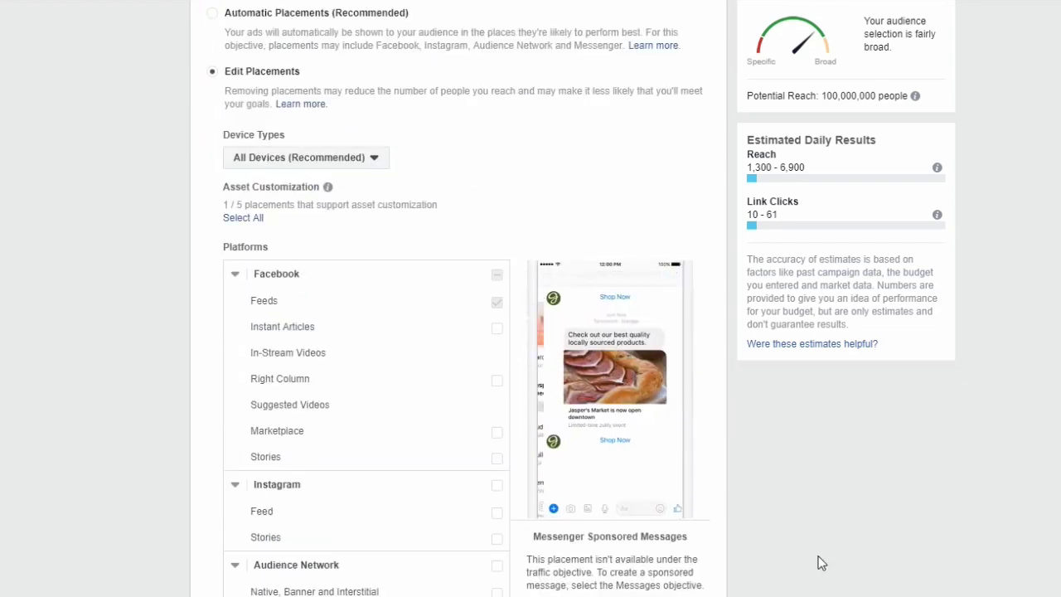
{"action": "scroll", "coordinate": [817, 552], "scroll_direction": "up", "scroll_amount": 4}
{"action": "scroll", "coordinate": [817, 554], "scroll_direction": "up", "scroll_amount": 4}
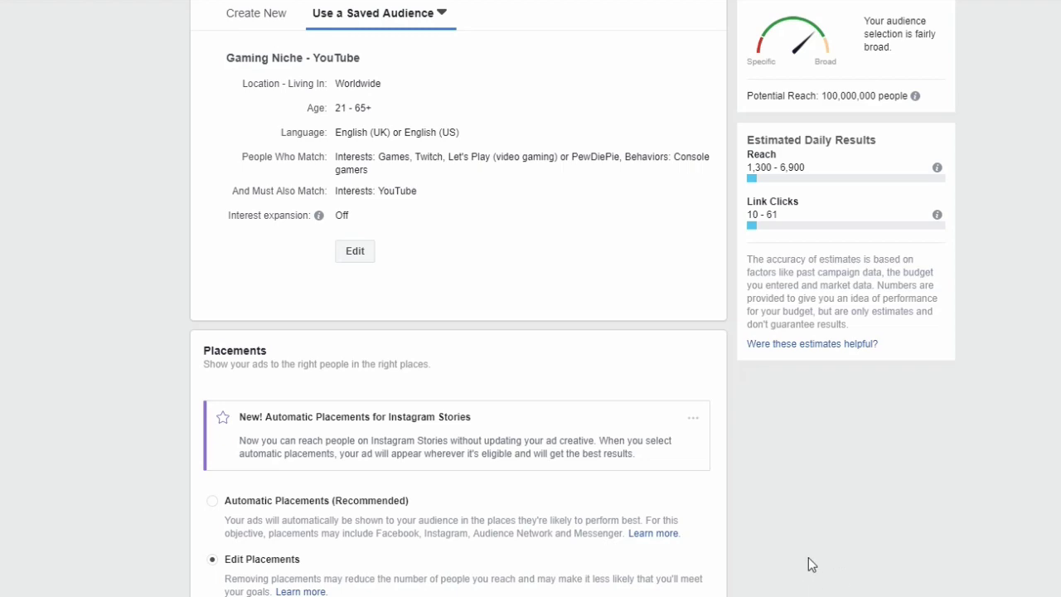
- Finish the ad set and continue to the ad creation stage
{"action": "scroll", "coordinate": [808, 564], "scroll_direction": "down", "scroll_amount": 2}
{"action": "scroll", "coordinate": [811, 565], "scroll_direction": "down", "scroll_amount": 15}
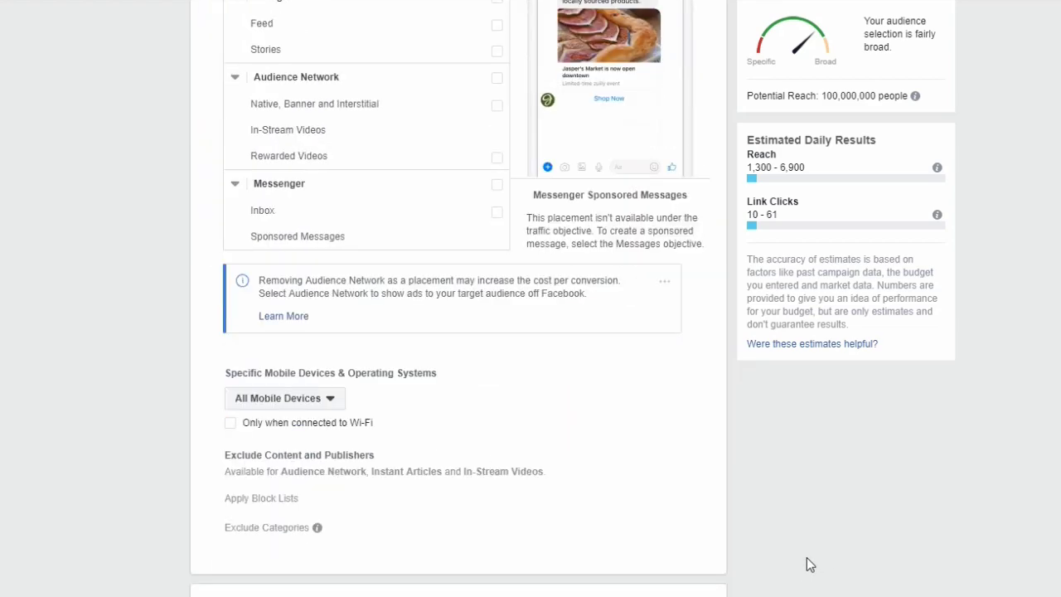
{"action": "scroll", "coordinate": [805, 563], "scroll_direction": "down", "scroll_amount": 1}
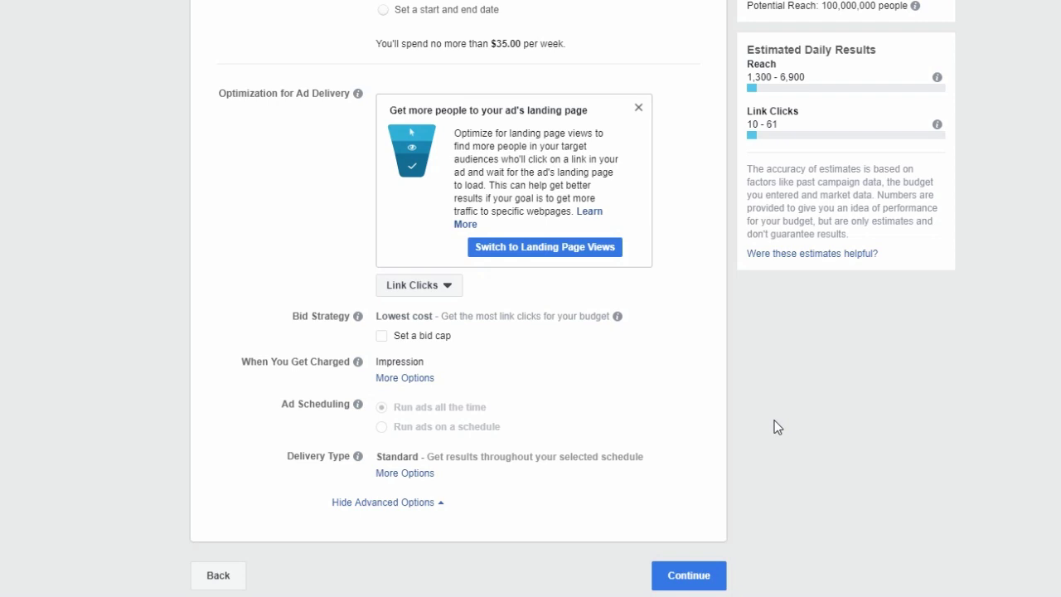
{"action": "left_click", "coordinate": [689, 583]}
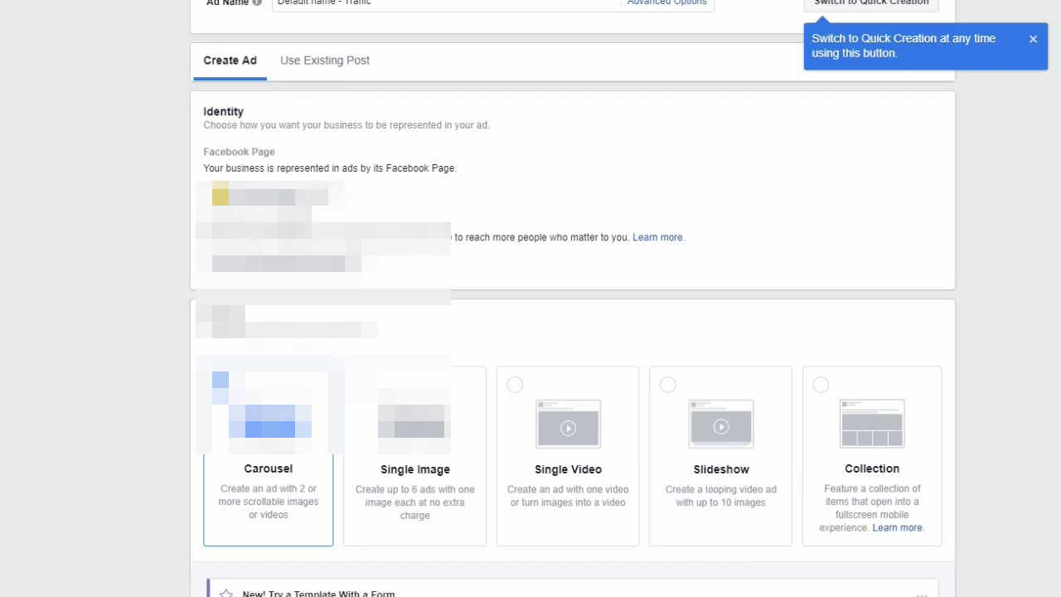
- Check the Facebook Page choices for the ad's identity and set the ad format to Single Image
{"action": "left_click", "coordinate": [266, 197]}
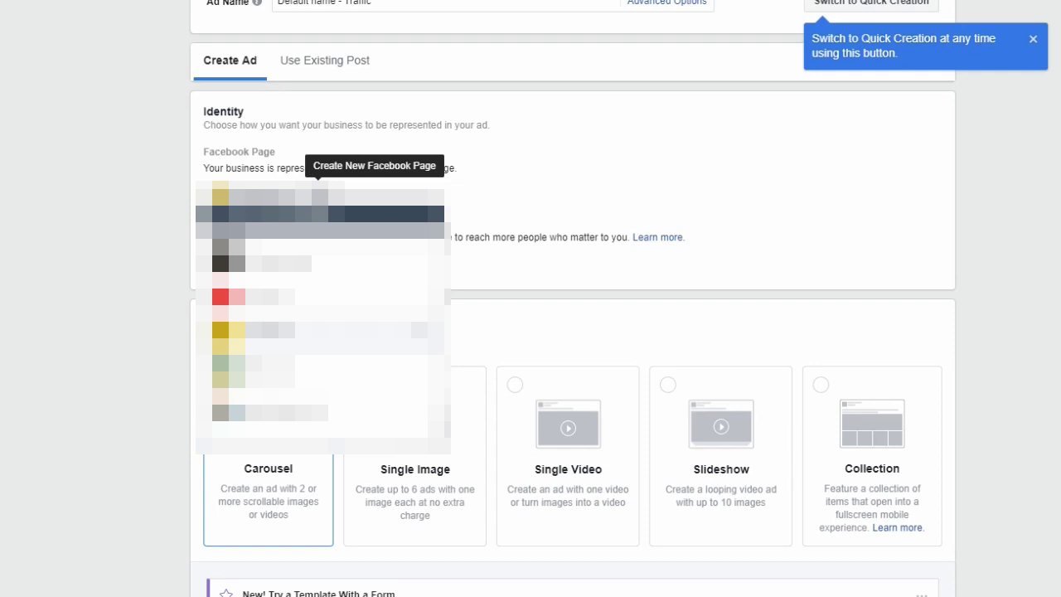
{"action": "left_click", "coordinate": [319, 199]}
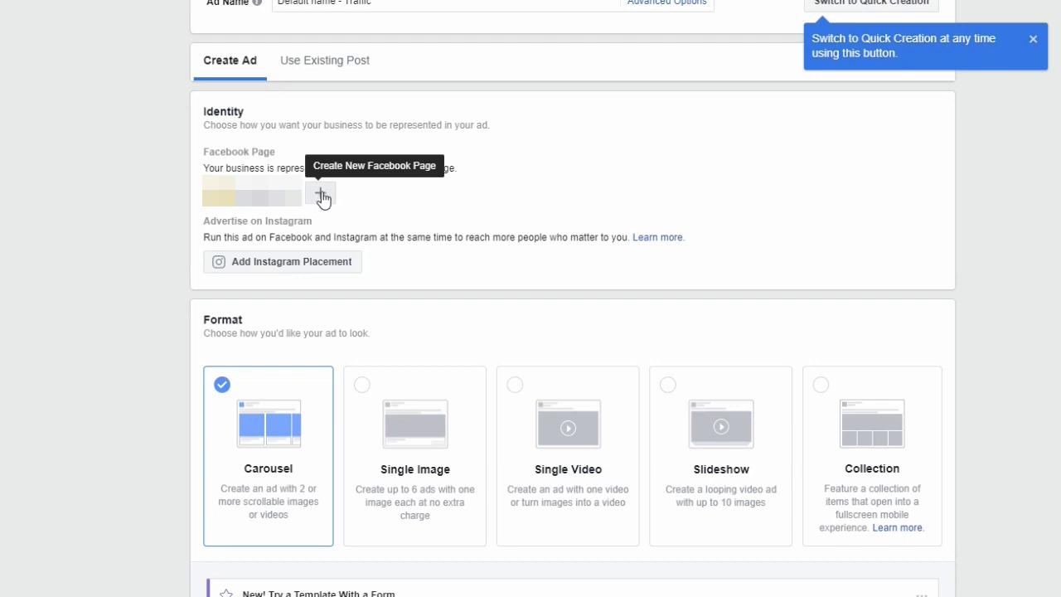
{"action": "scroll", "coordinate": [338, 196], "scroll_direction": "down", "scroll_amount": 3}
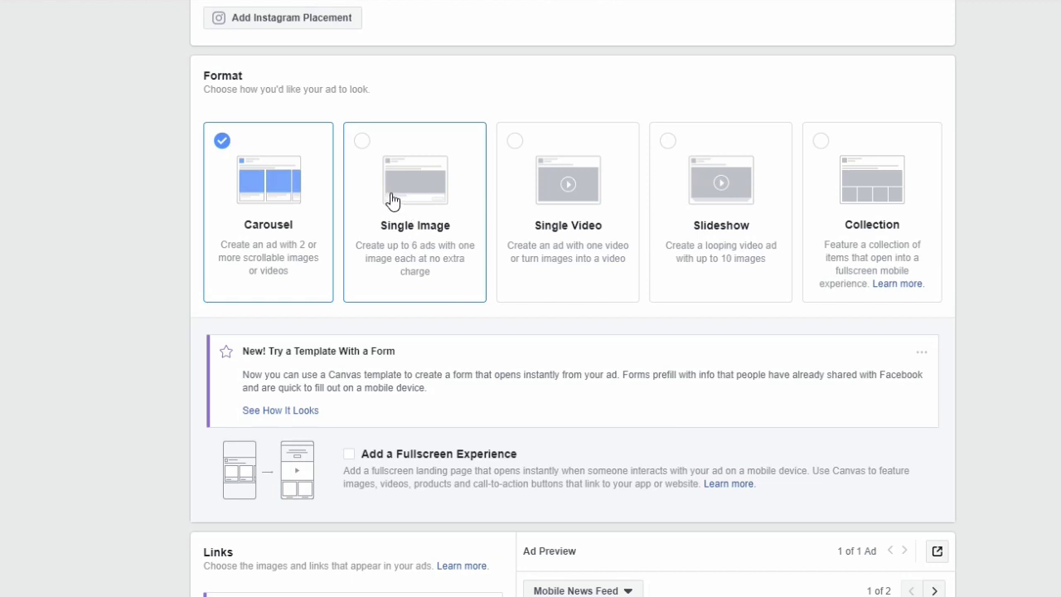
{"action": "left_click", "coordinate": [363, 149]}
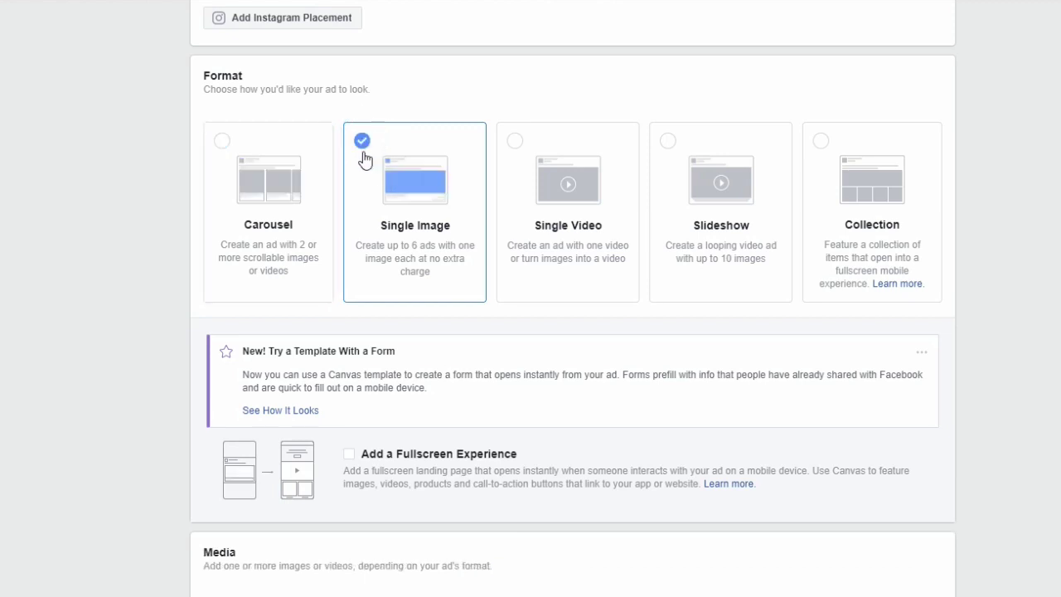
- Search the free stock images for "gaming" to find an image for the ad
{"action": "scroll", "coordinate": [113, 375], "scroll_direction": "down", "scroll_amount": 2}
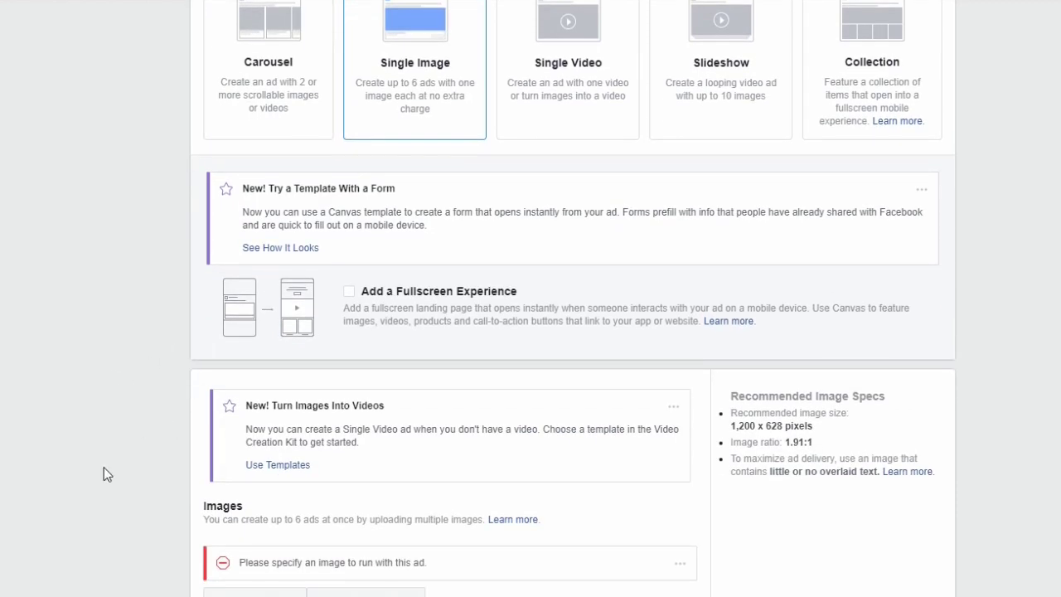
{"action": "scroll", "coordinate": [103, 467], "scroll_direction": "down", "scroll_amount": 3}
{"action": "scroll", "coordinate": [106, 466], "scroll_direction": "down", "scroll_amount": 3}
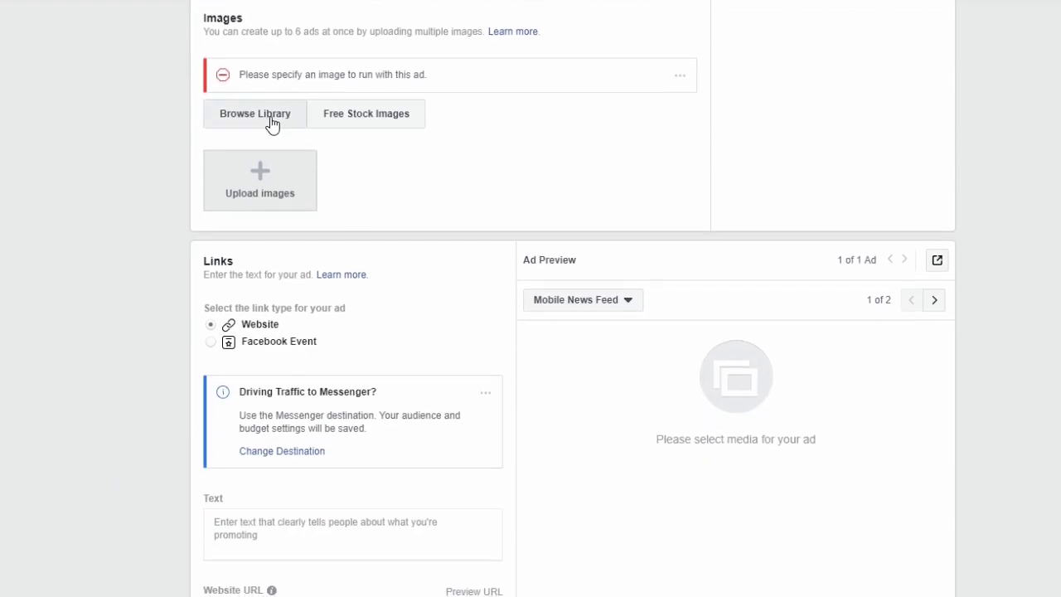
{"action": "scroll", "coordinate": [367, 339], "scroll_direction": "up", "scroll_amount": 2}
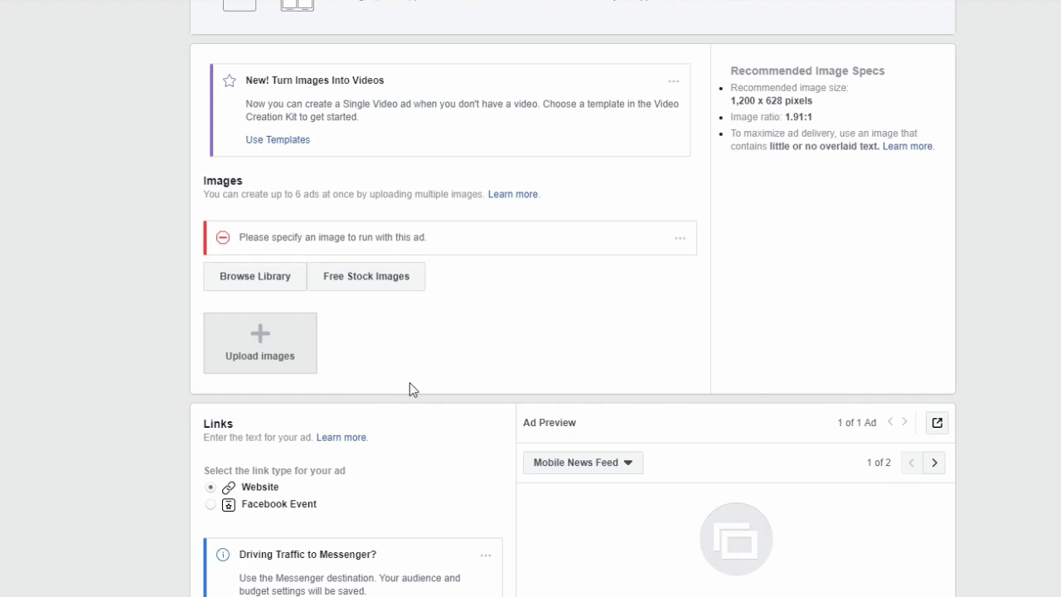
{"action": "left_click", "coordinate": [377, 282]}
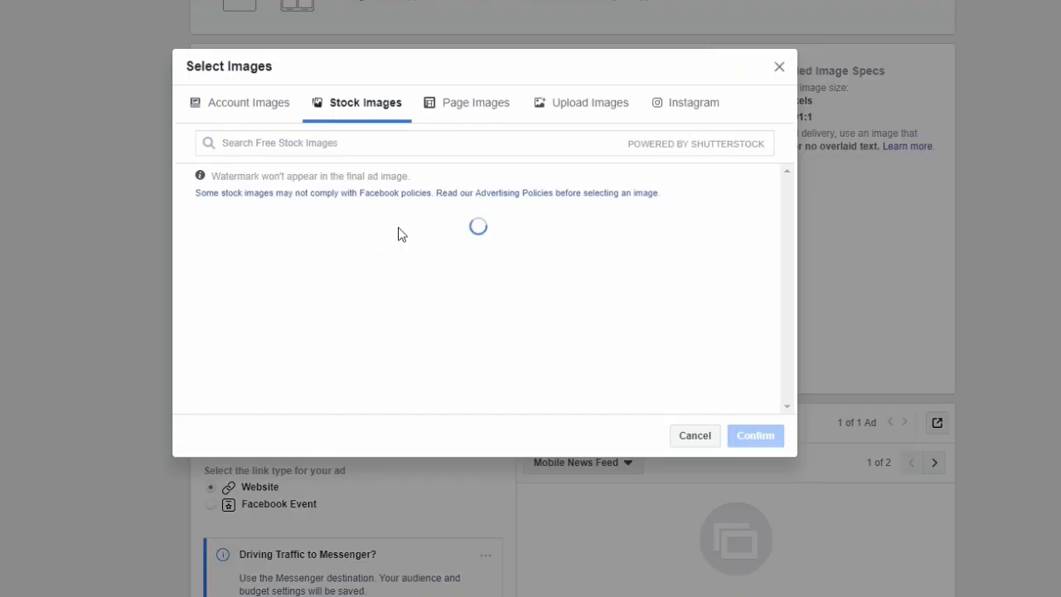
{"action": "left_click", "coordinate": [291, 141]}
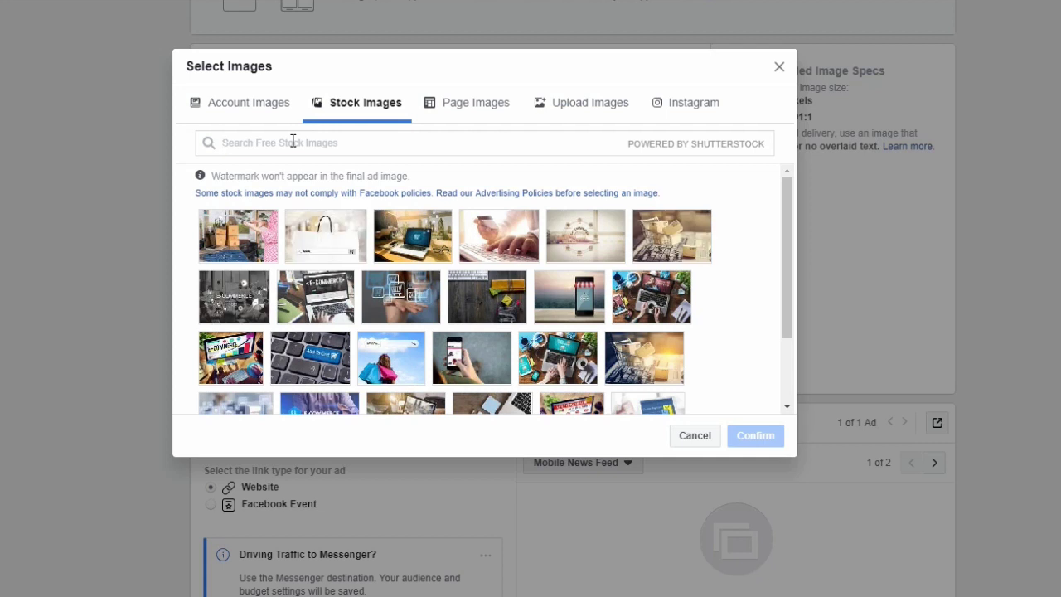
{"action": "type", "text": "gamin"}
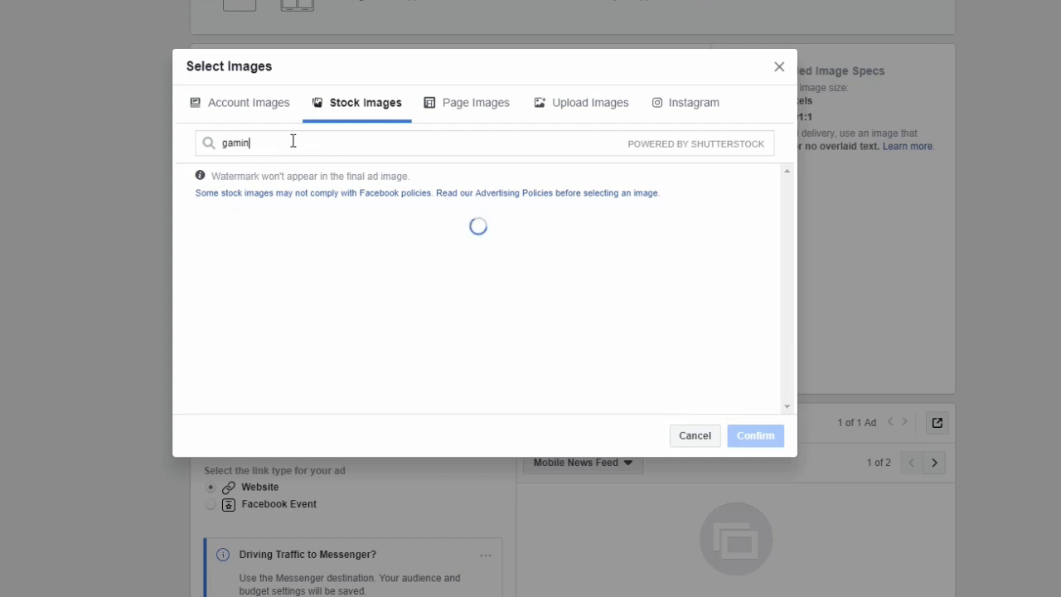
{"action": "type", "text": "g"}
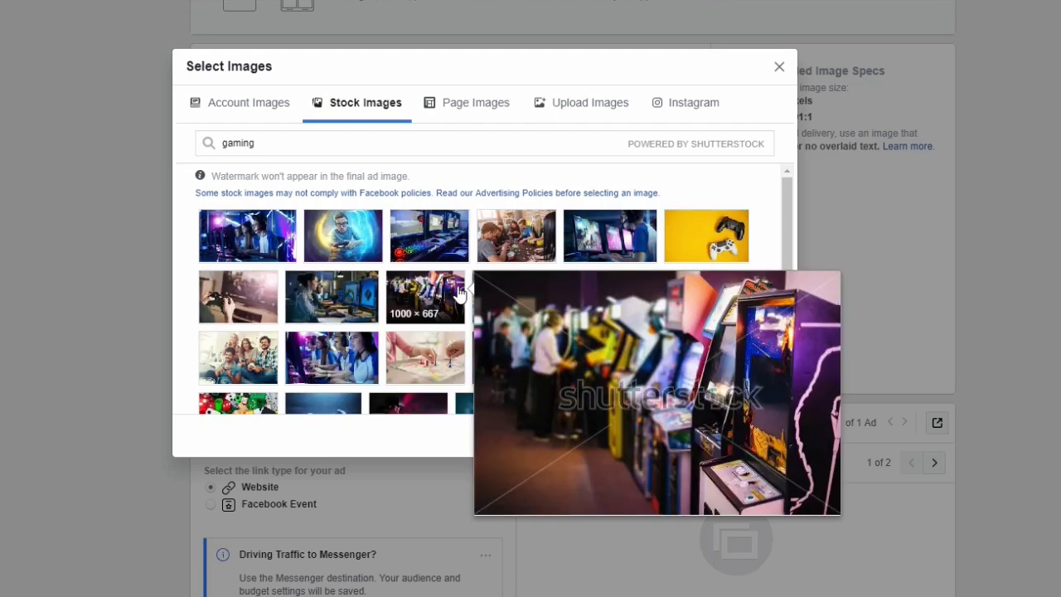
- Compare the gaming stock images and add the one of the man with glasses holding a controller to the ad
{"action": "mouse_move", "coordinate": [350, 237]}
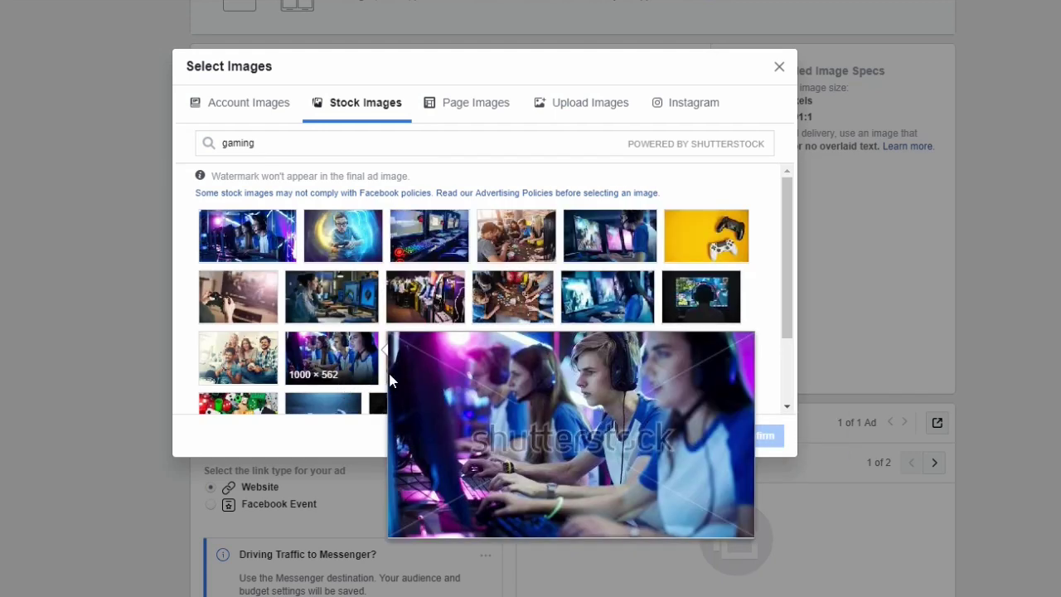
{"action": "mouse_move", "coordinate": [729, 378]}
{"action": "mouse_move", "coordinate": [705, 244]}
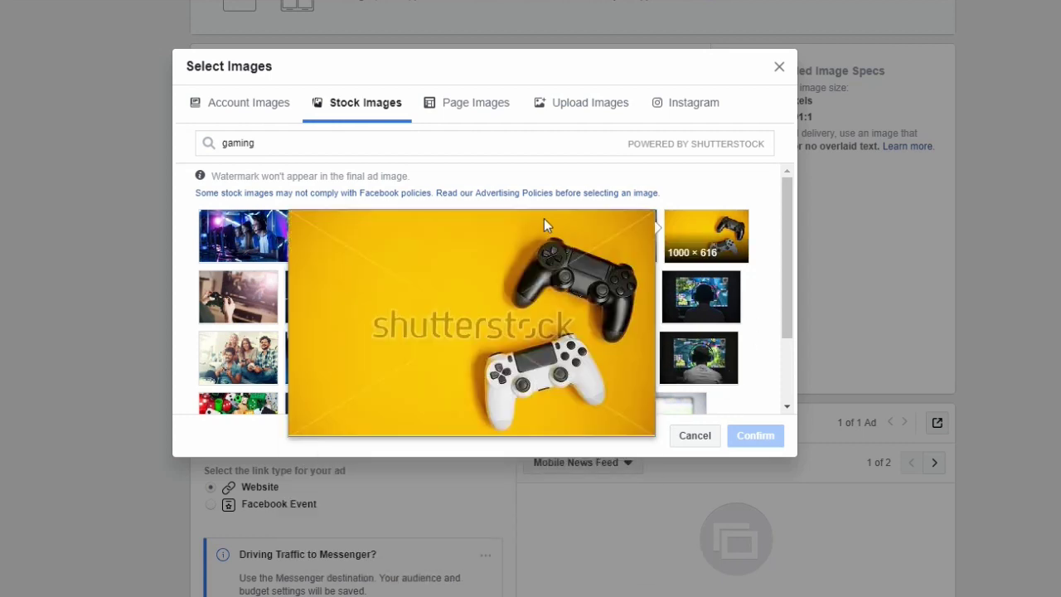
{"action": "mouse_move", "coordinate": [265, 236]}
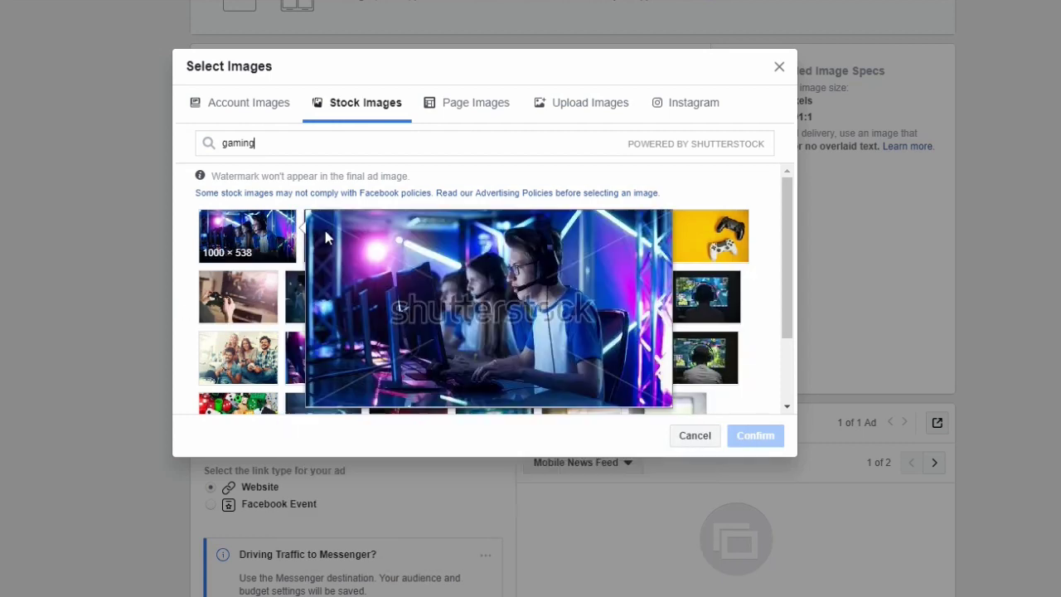
{"action": "left_click", "coordinate": [344, 238]}
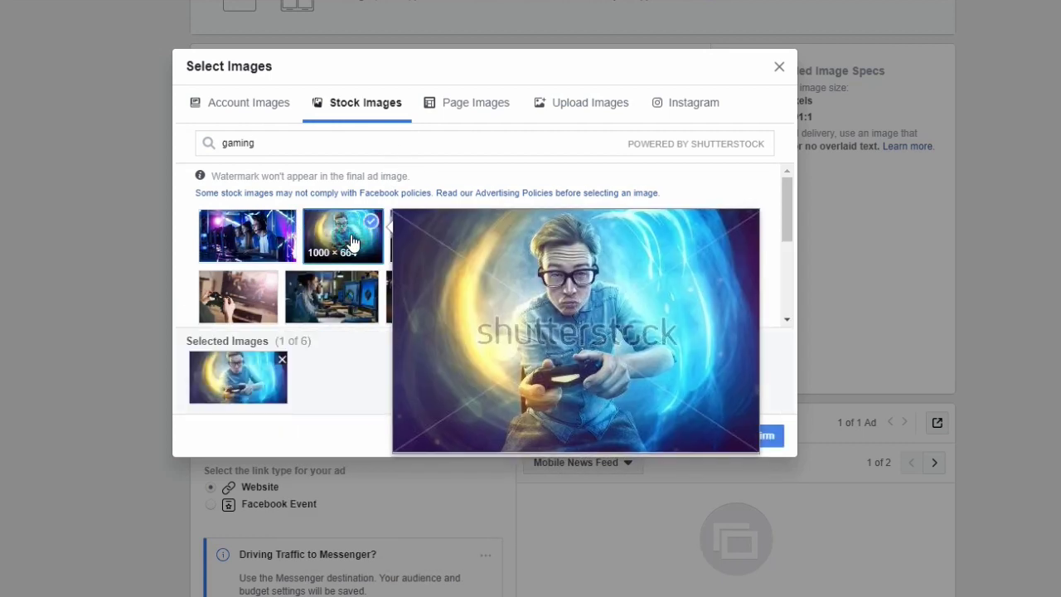
{"action": "left_click", "coordinate": [751, 445]}
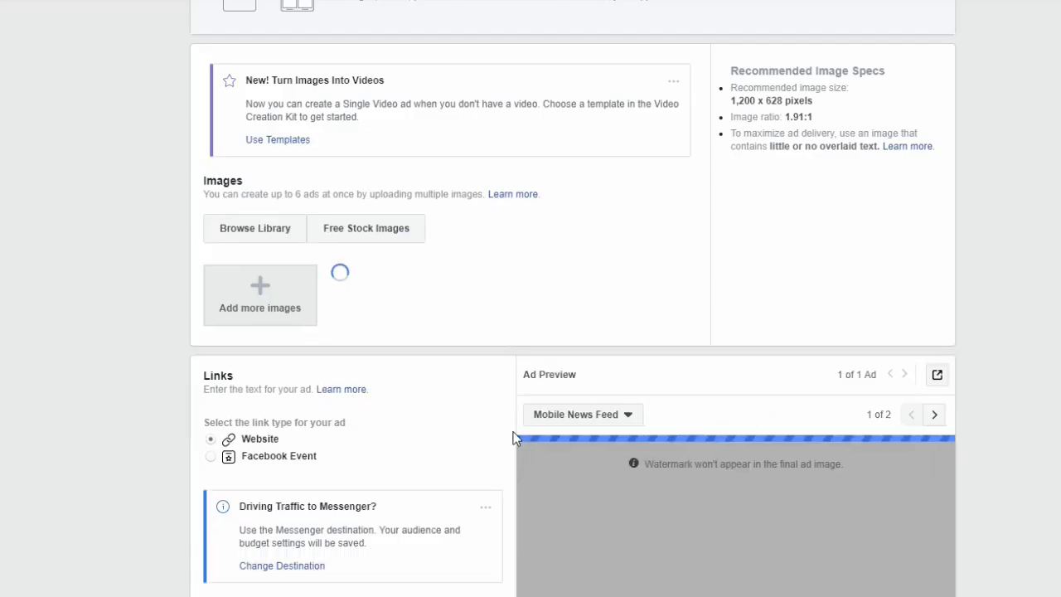
{"action": "scroll", "coordinate": [485, 436], "scroll_direction": "down", "scroll_amount": 5}
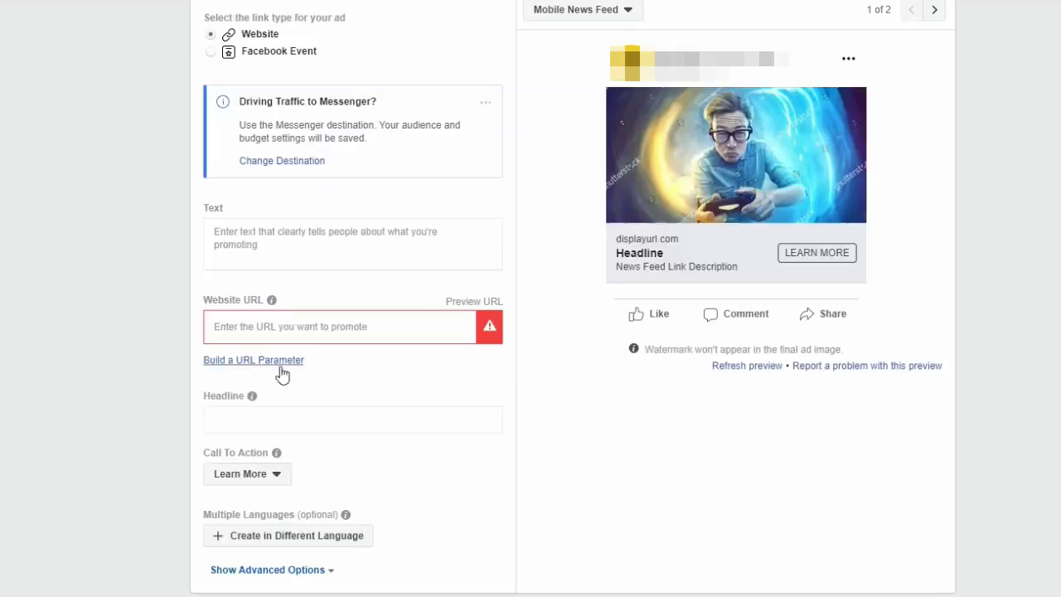
{"action": "left_click", "coordinate": [268, 326]}
{"action": "left_click", "coordinate": [251, 321]}
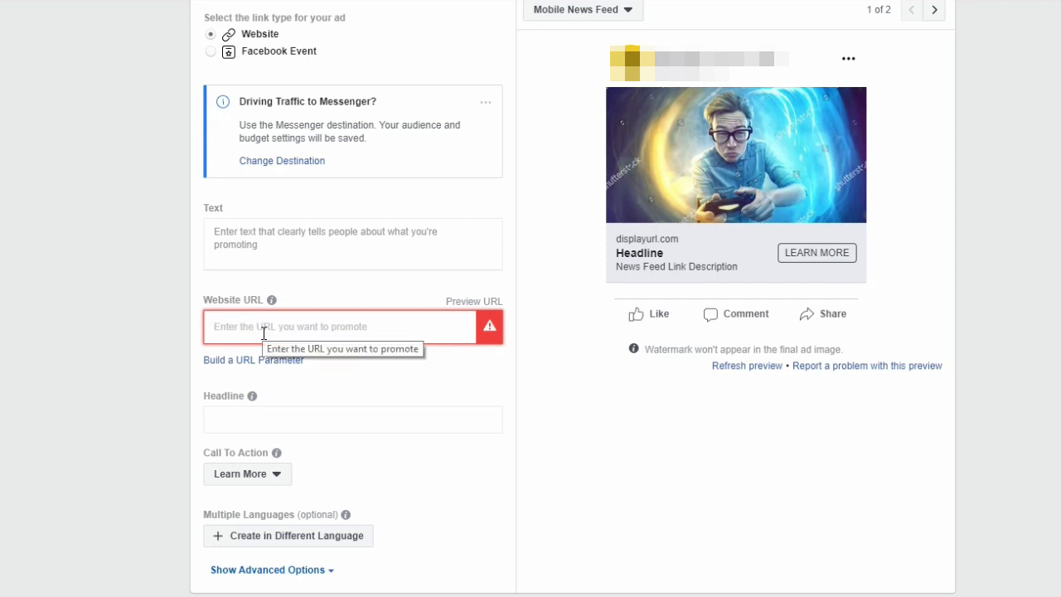
{"action": "type", "text": "www"}
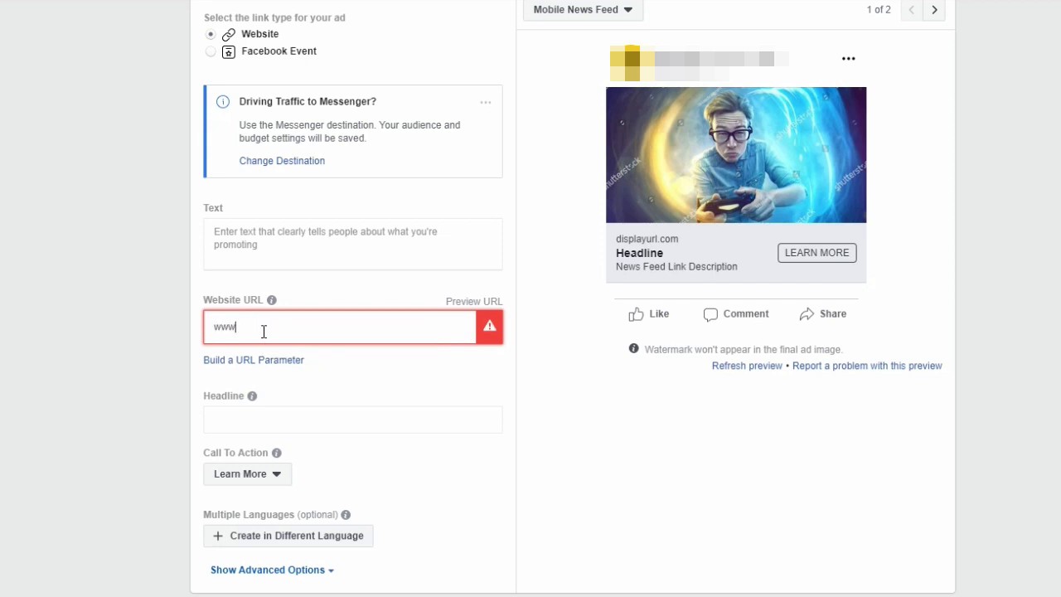
{"action": "type", "text": ".youtube.com/ex"}
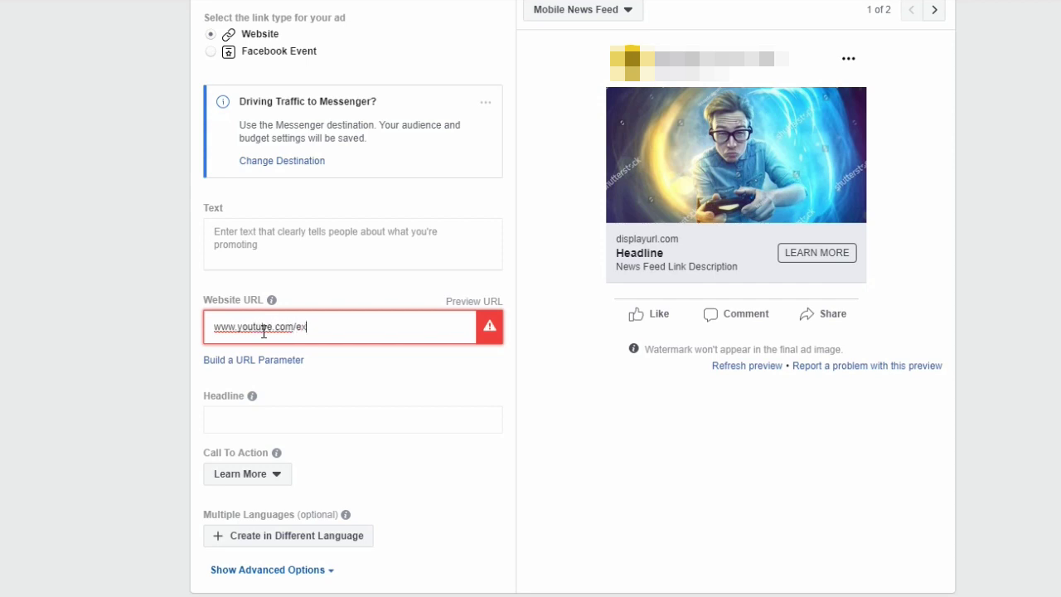
{"action": "type", "text": "ample"}
{"action": "left_click", "coordinate": [196, 274]}
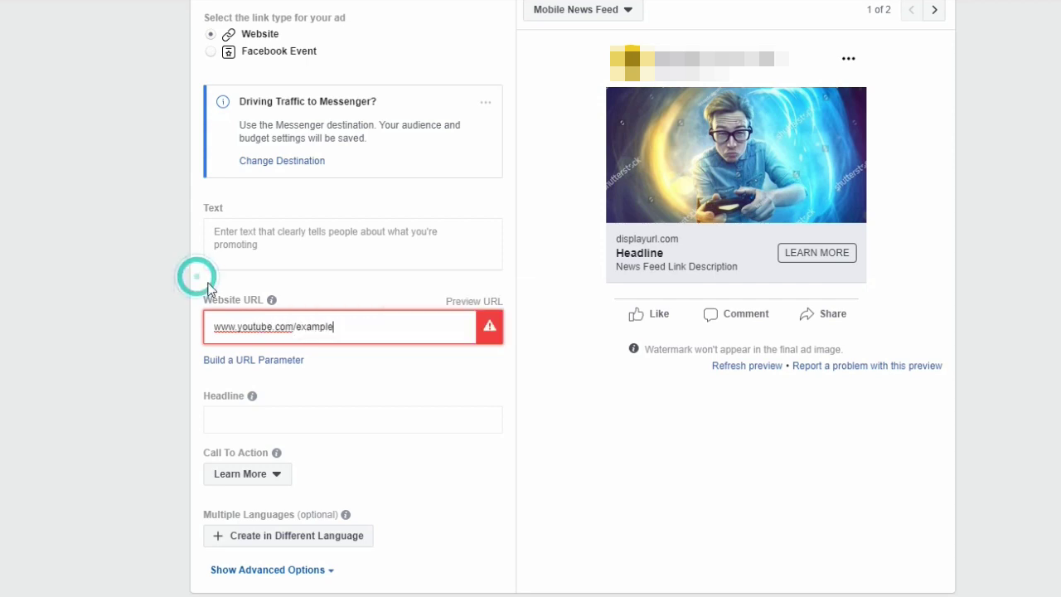
- Enter "example" as both the ad's text and its headline
{"action": "left_click", "coordinate": [266, 233]}
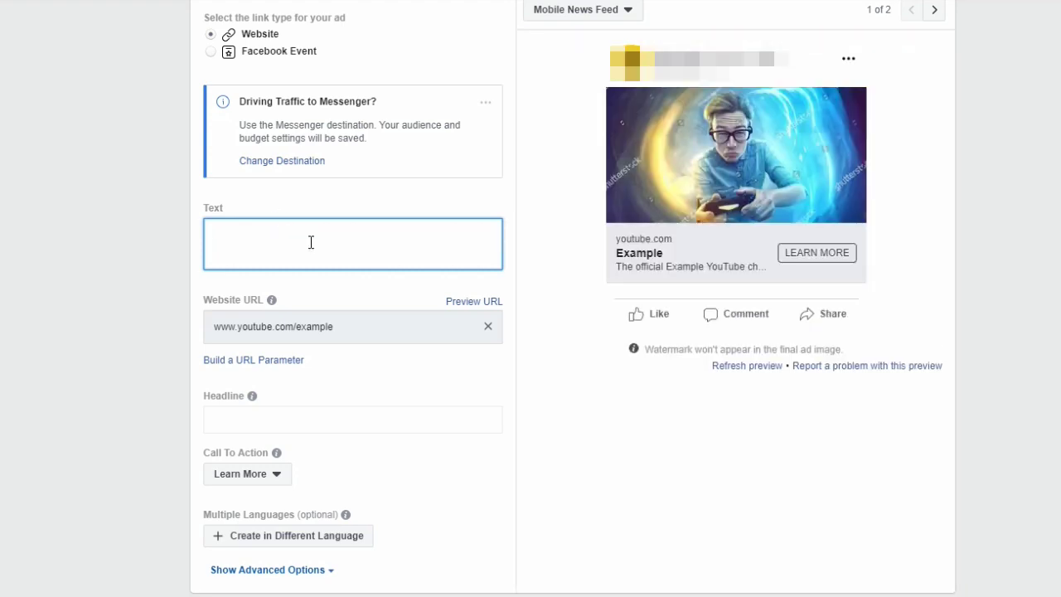
{"action": "left_click", "coordinate": [223, 232]}
{"action": "type", "text": "example"}
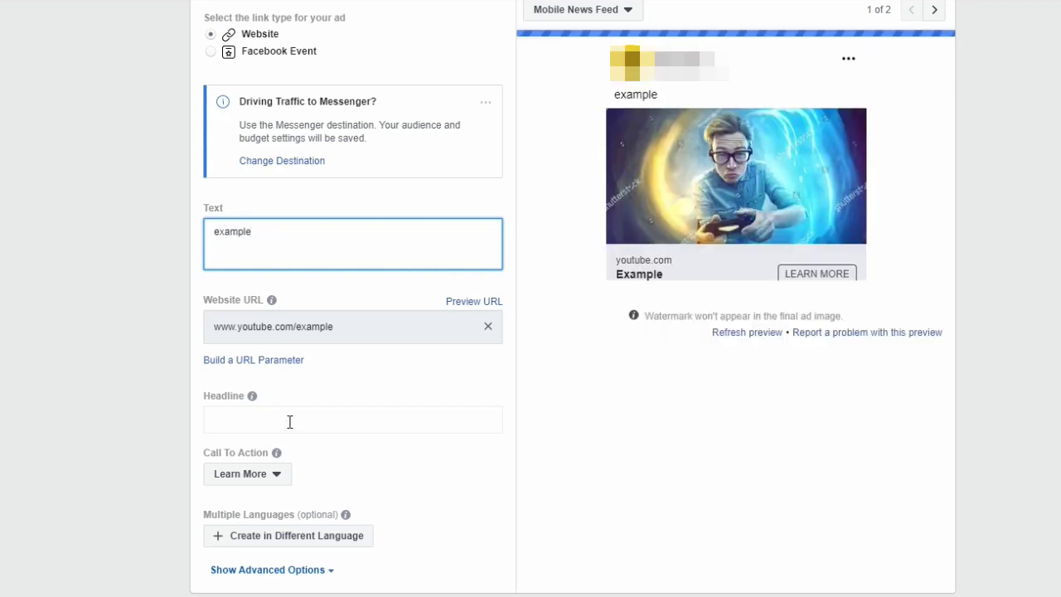
{"action": "left_click", "coordinate": [290, 421]}
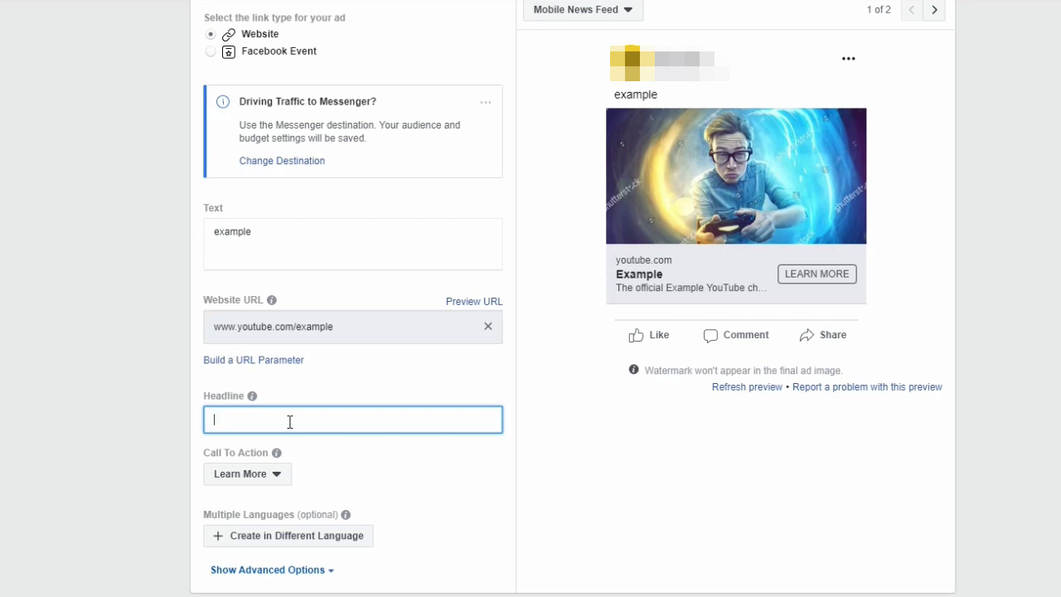
{"action": "type", "text": "example"}
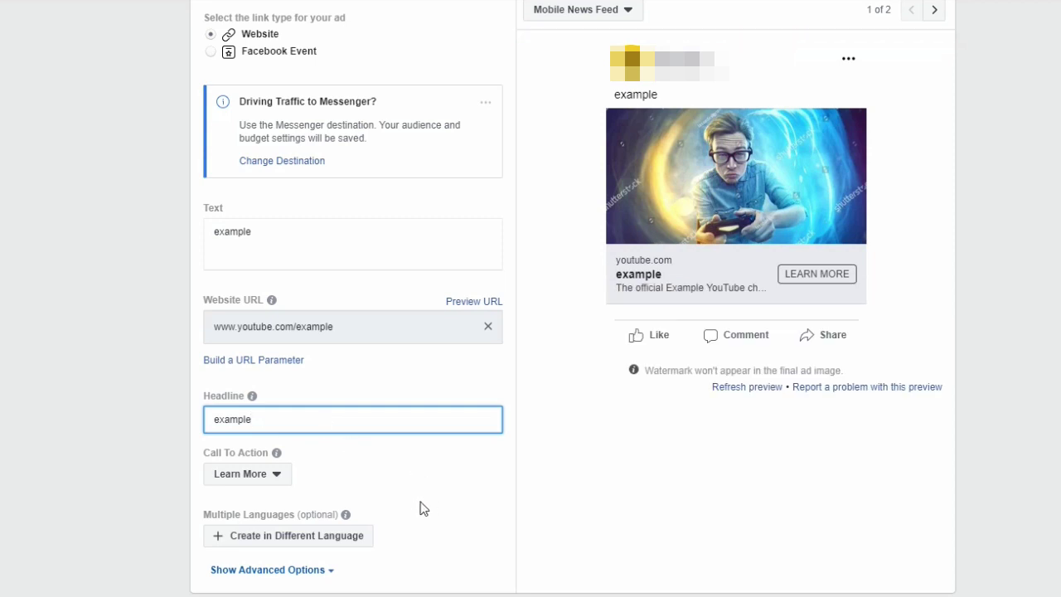
- Try Watch More as the ad's call to action
{"action": "scroll", "coordinate": [420, 508], "scroll_direction": "down", "scroll_amount": 1}
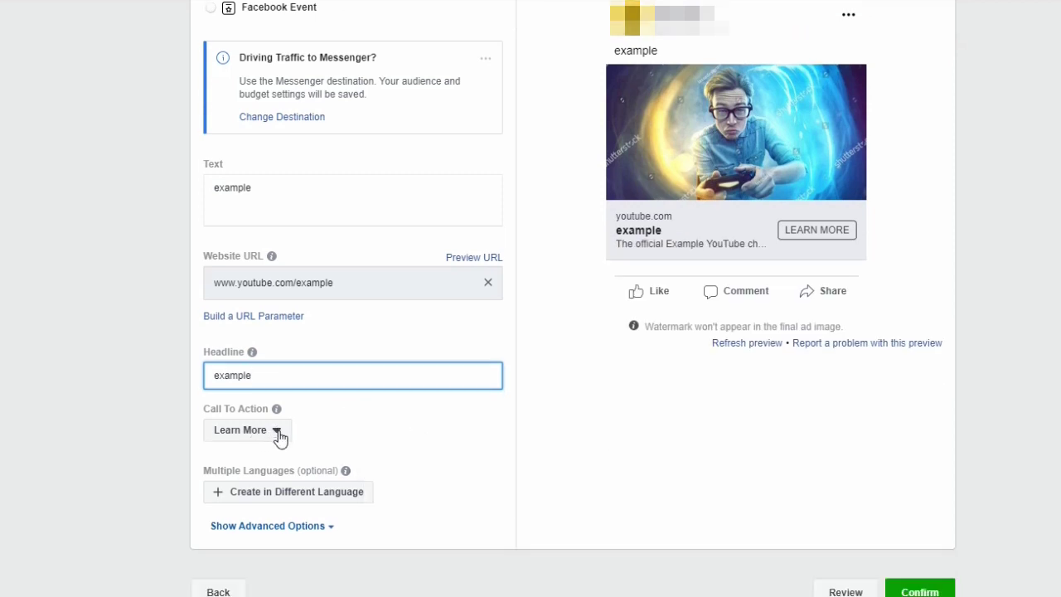
{"action": "left_click", "coordinate": [278, 433]}
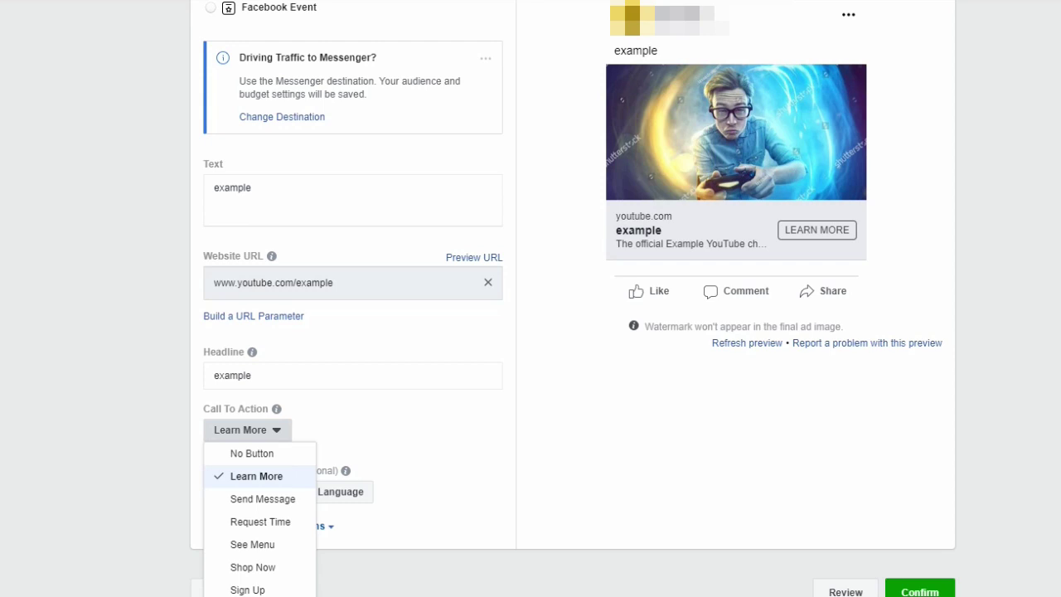
{"action": "left_click", "coordinate": [249, 585]}
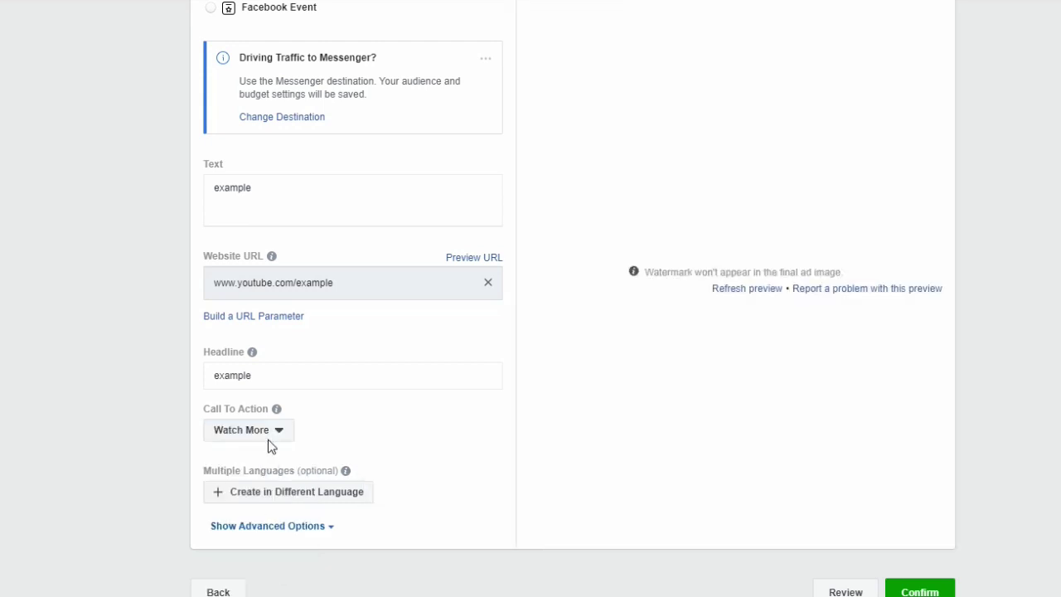
- Set the ad's call to action to Learn More
{"action": "left_click", "coordinate": [278, 439]}
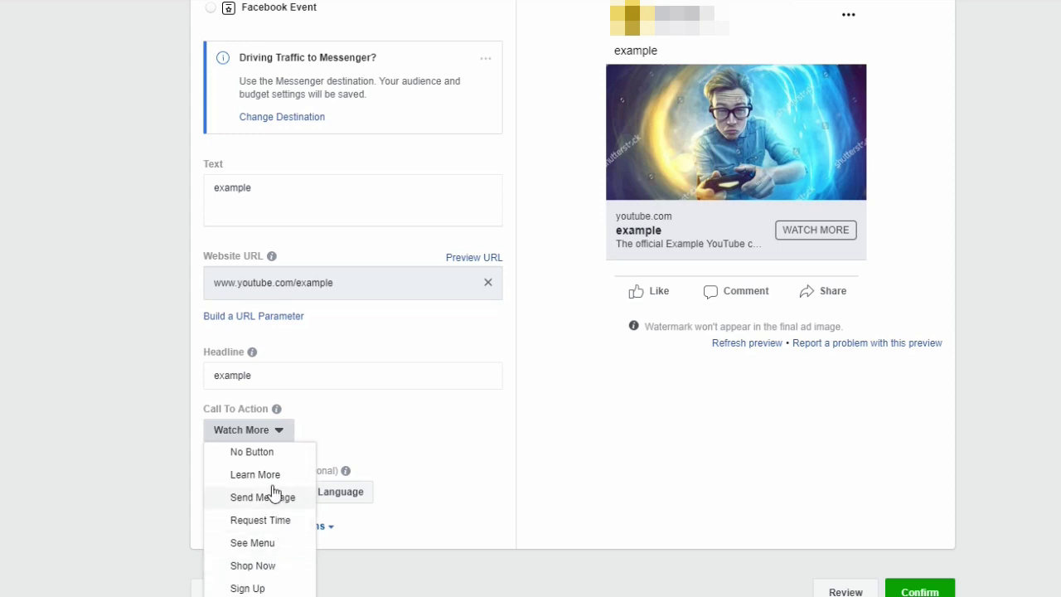
{"action": "left_click", "coordinate": [267, 476]}
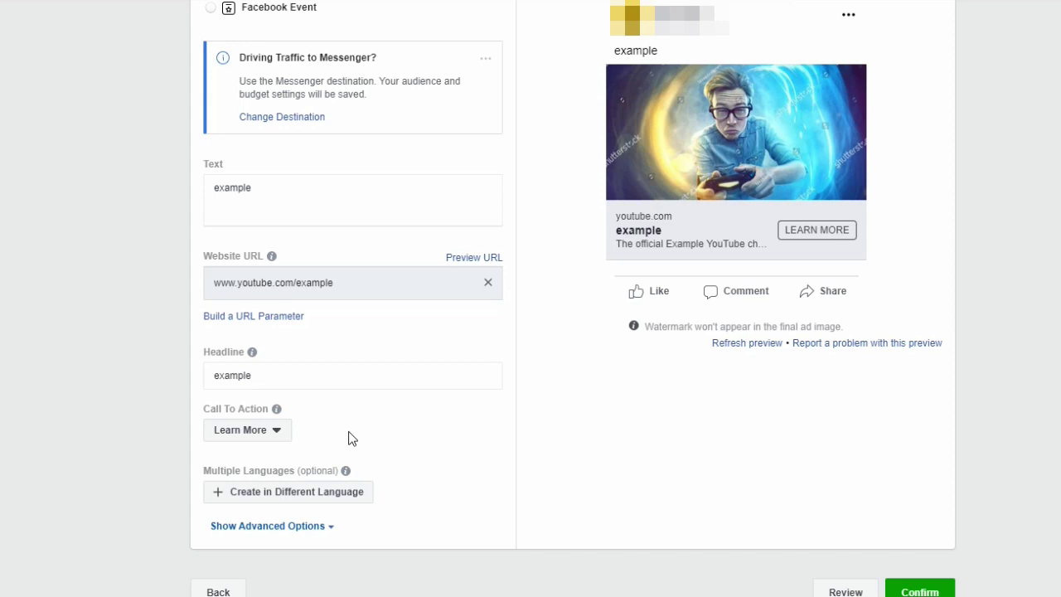
{"action": "mouse_move", "coordinate": [345, 470]}
{"action": "scroll", "coordinate": [401, 459], "scroll_direction": "down", "scroll_amount": 1}
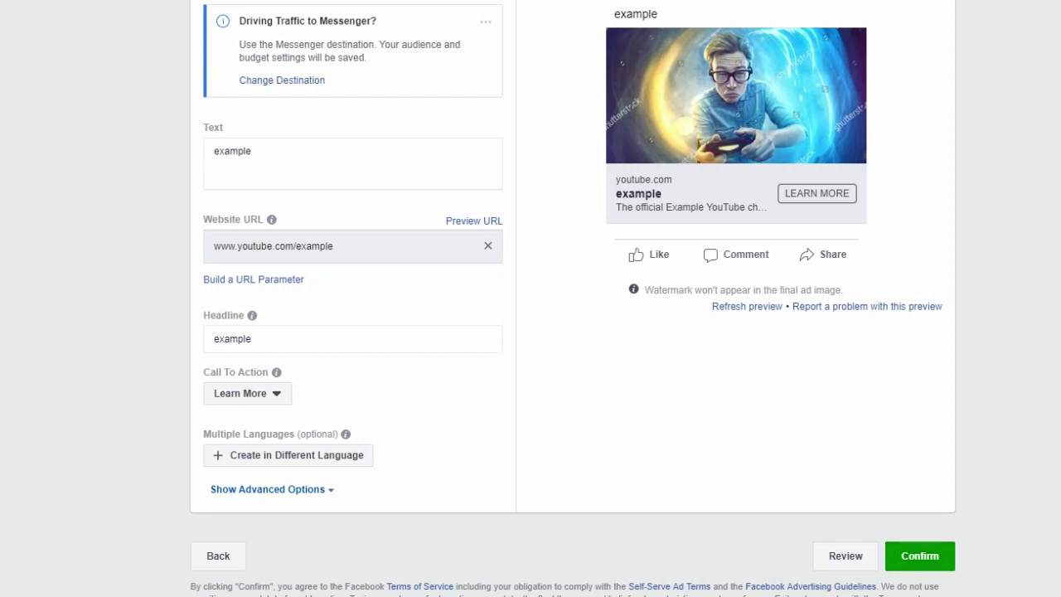